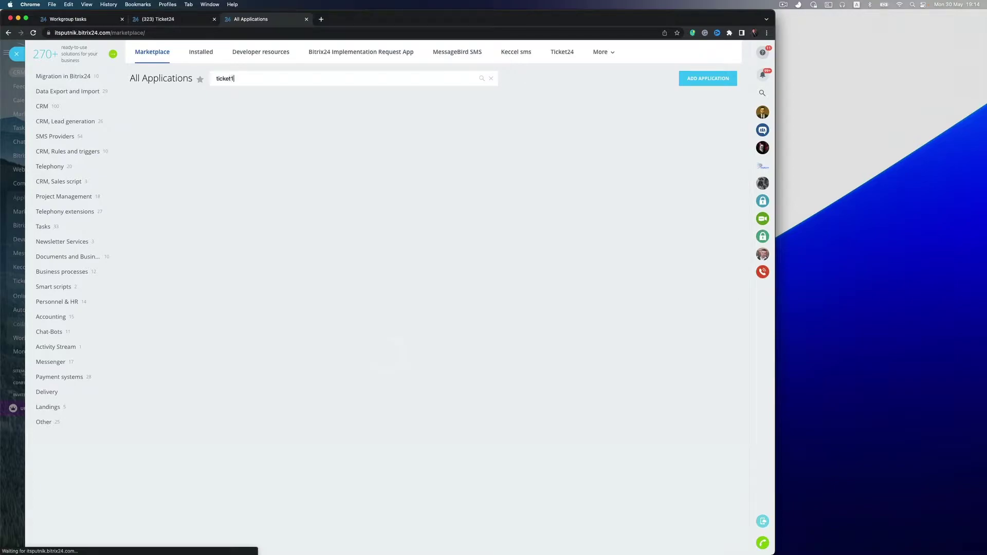
# Correct the marketplace search to 'ticket24', check the Ticket24 app, then clear it and return to CRM activities.
pyautogui.press('BackSpace')
pyautogui.write('24')
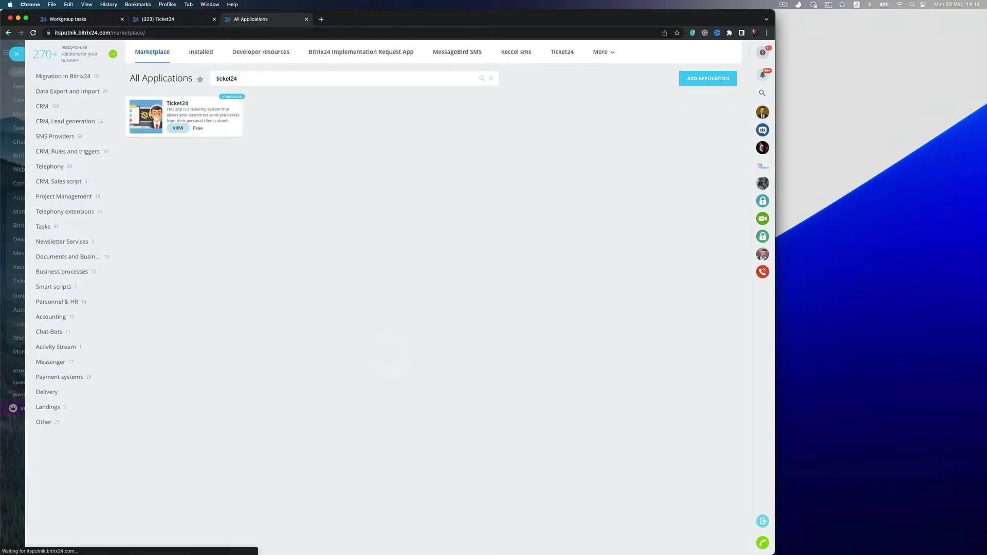
pyautogui.click(491, 80)
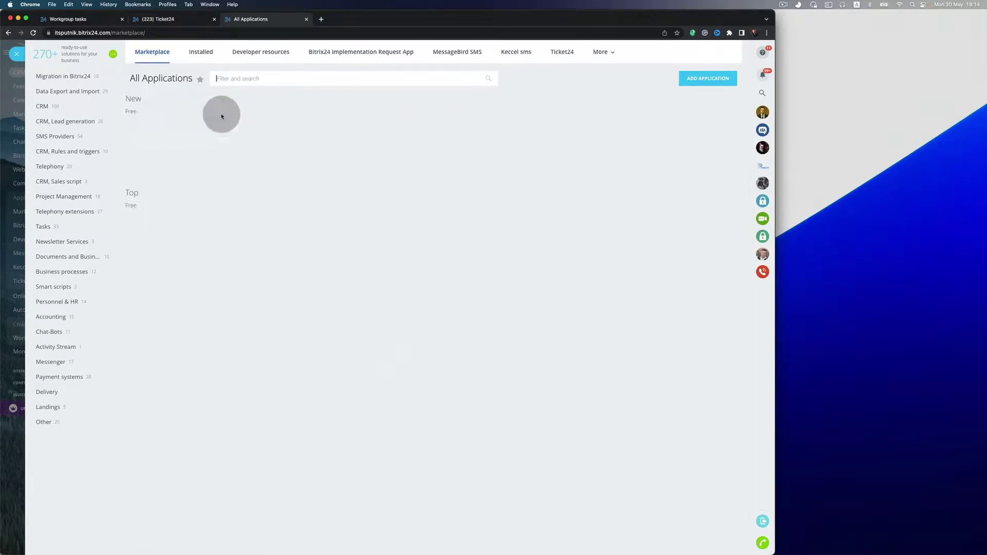
pyautogui.click(172, 128)
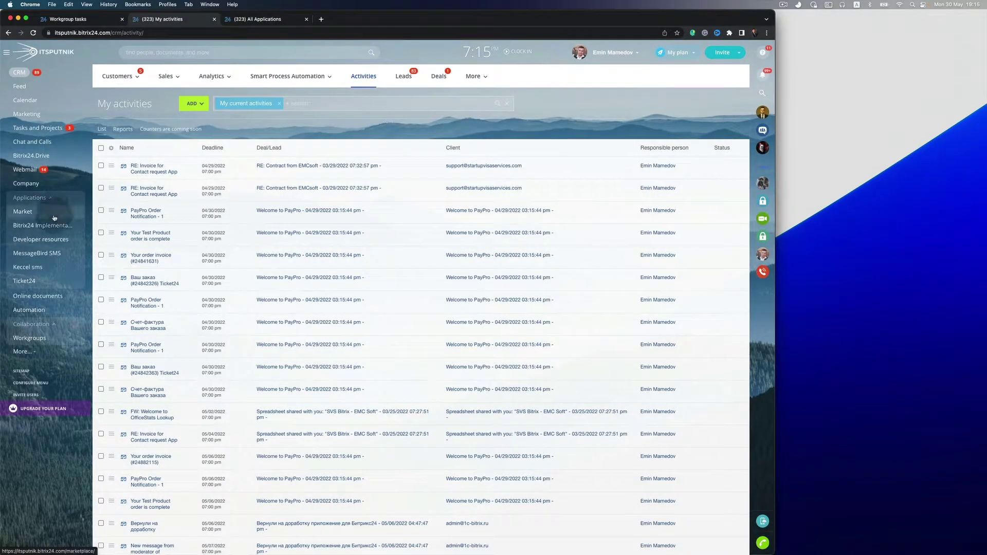
# In the Ticket24 settings, choose 'Password for tickets' as the password field and 'Tickets' as the ticketing group.
pyautogui.click(30, 288)
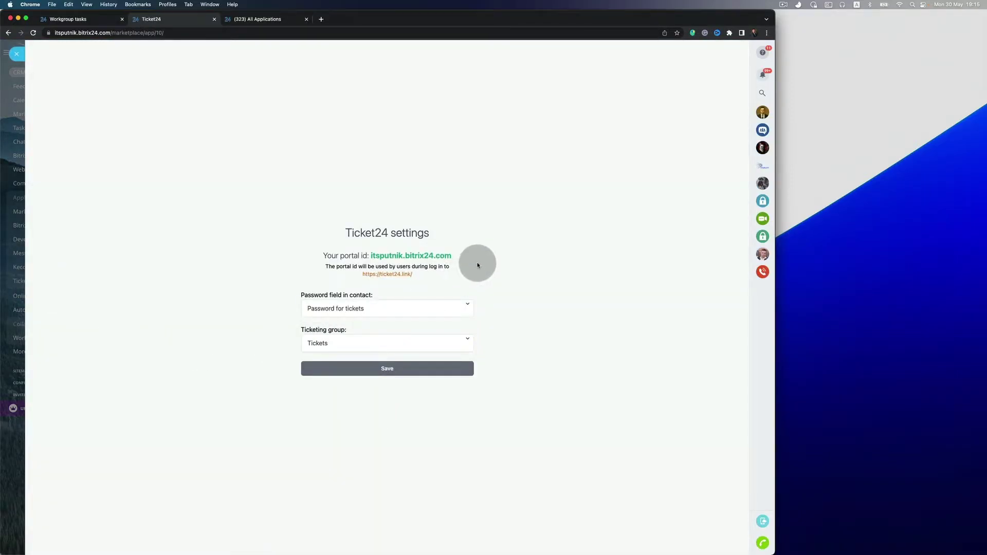
pyautogui.click(391, 307)
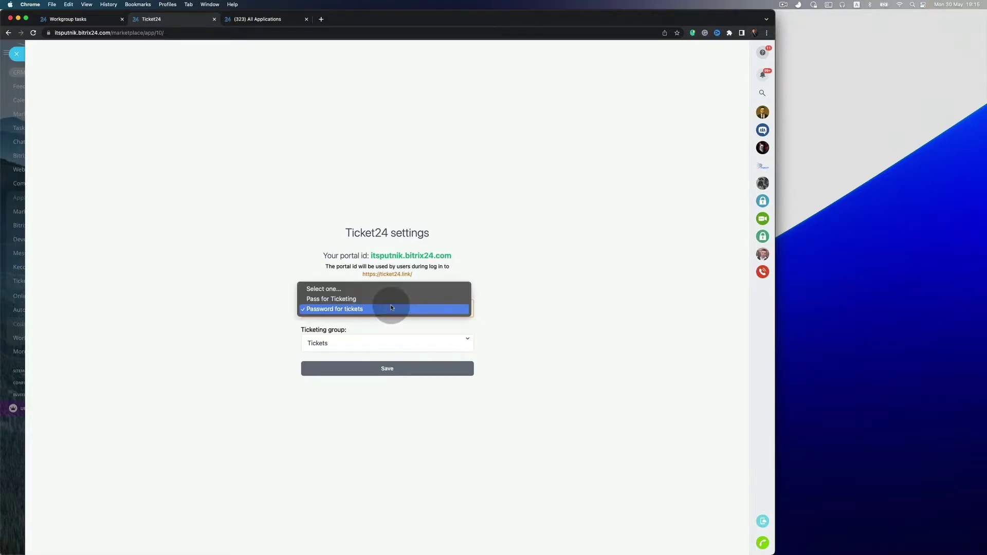
pyautogui.click(391, 307)
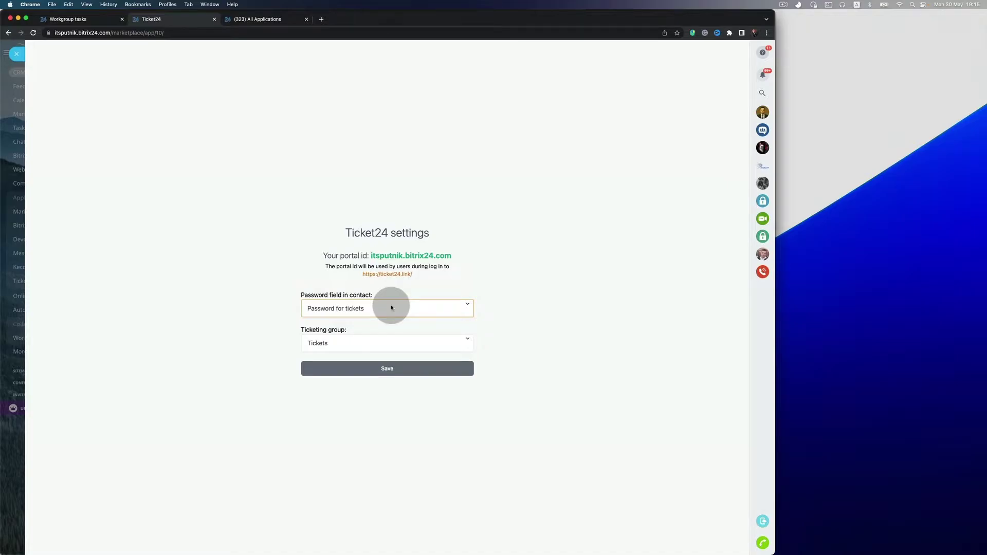
pyautogui.click(353, 340)
pyautogui.click(353, 342)
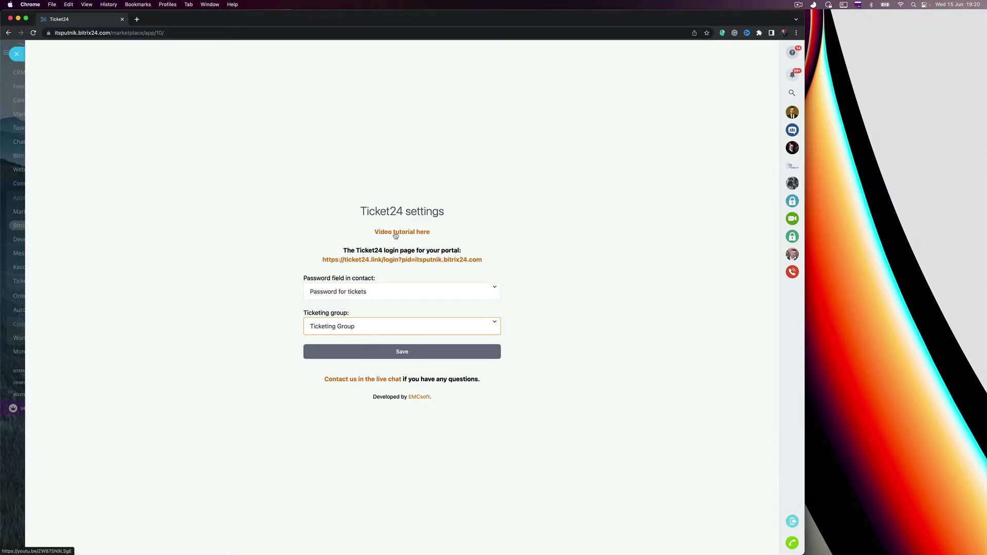
# Highlight the portal's Ticket24 login page URL on the settings page.
pyautogui.moveTo(464, 251); pyautogui.dragTo(343, 251)
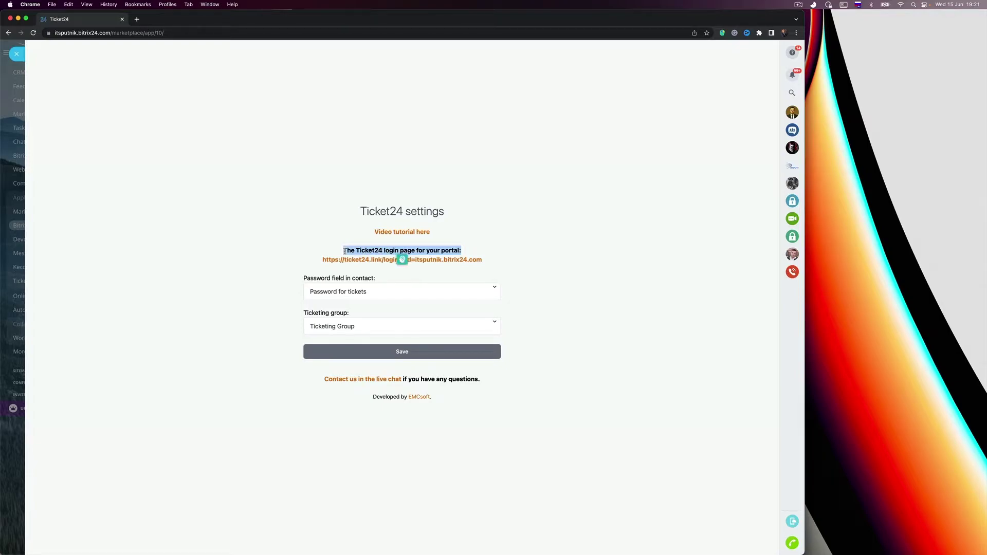
pyautogui.moveTo(489, 263); pyautogui.dragTo(322, 266)
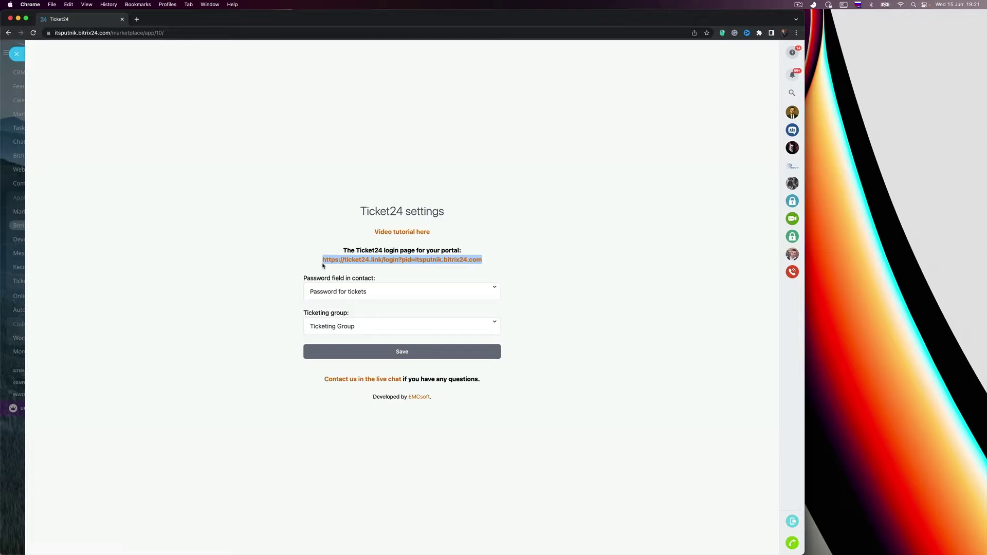
pyautogui.moveTo(322, 266); pyautogui.dragTo(322, 265)
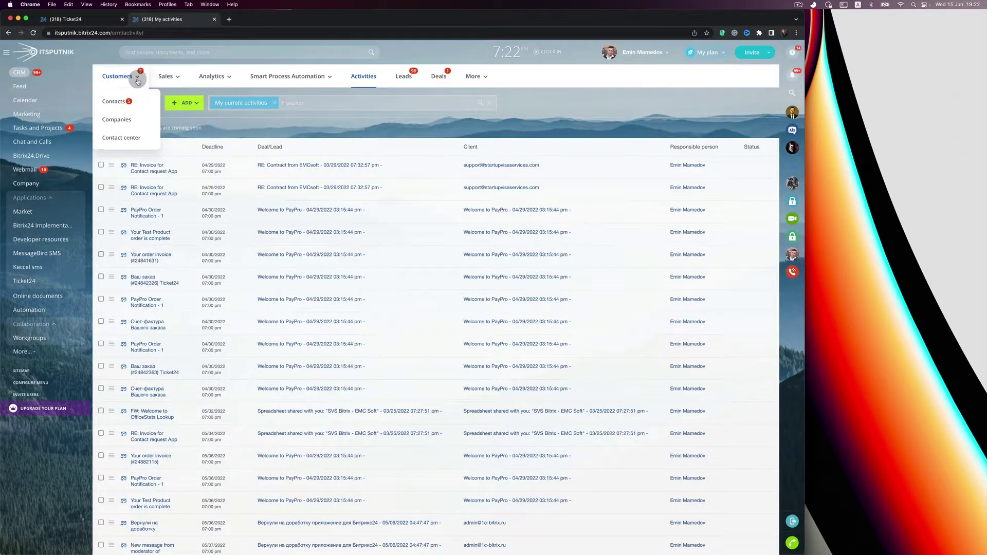
# Enter and save a ticket password on the contact's Password for tickets field, then return to Ticket24 settings.
pyautogui.click(123, 102)
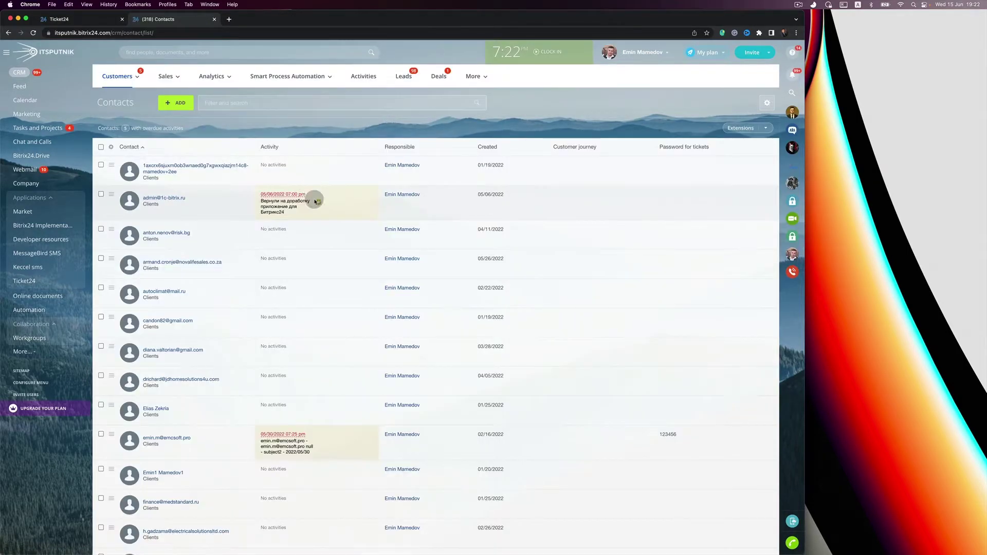
pyautogui.click(173, 473)
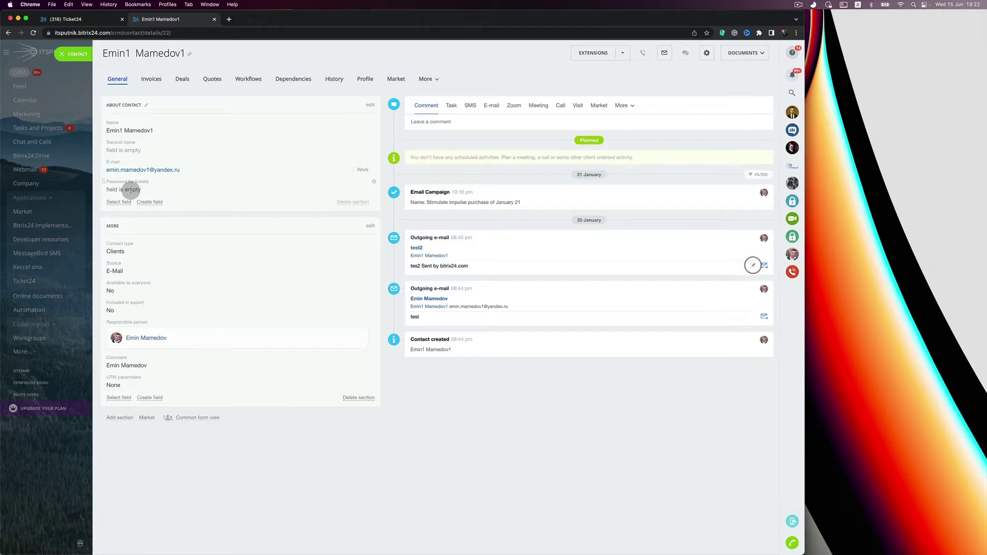
pyautogui.click(132, 190)
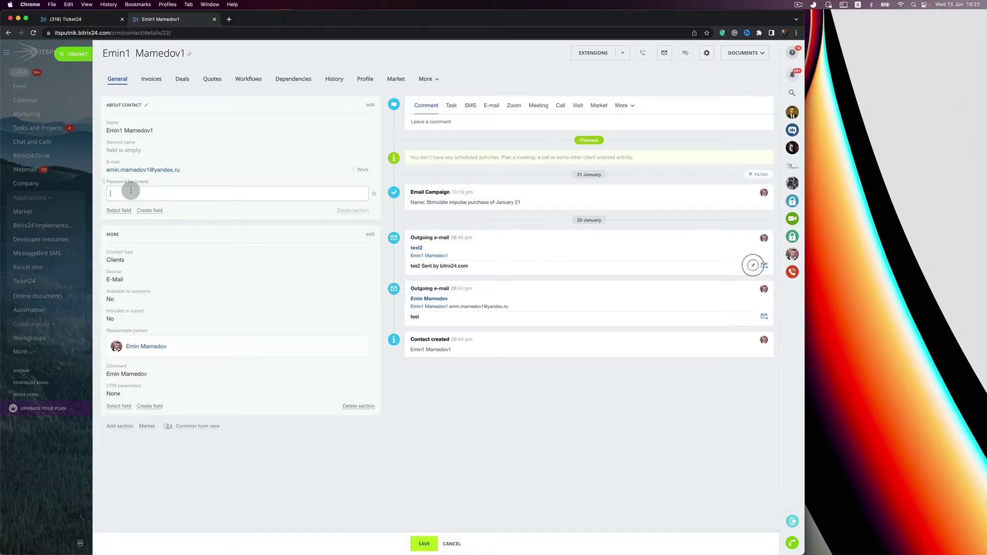
pyautogui.write('123456')
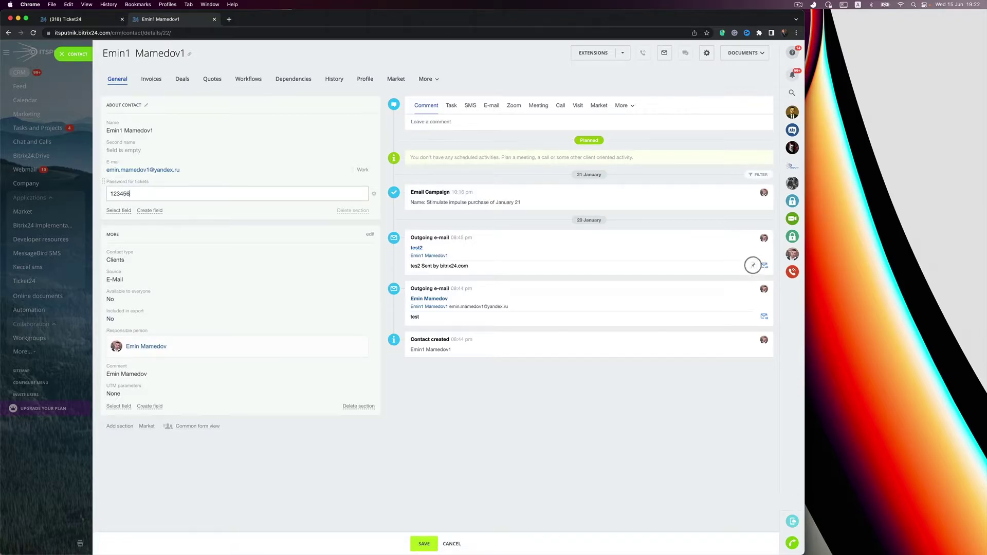
pyautogui.click(423, 544)
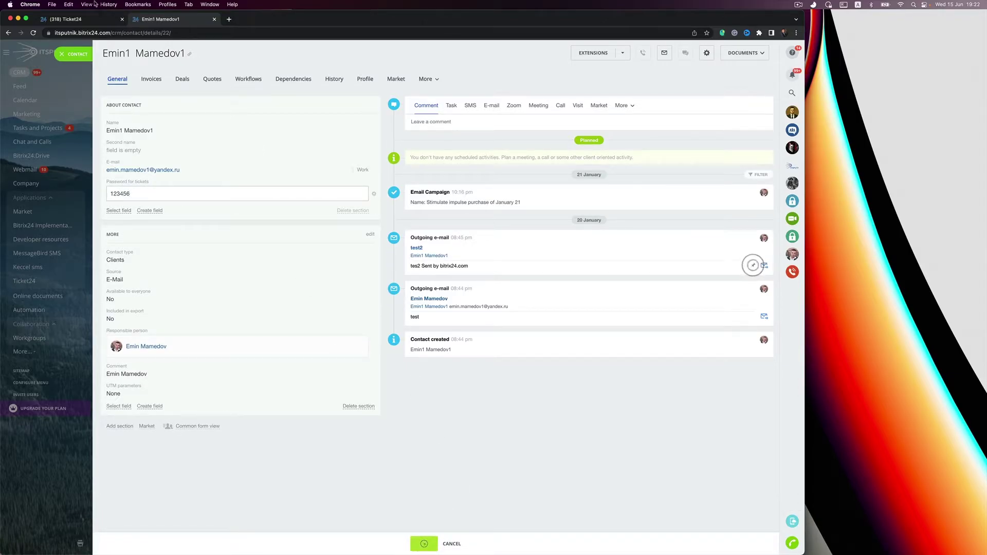
pyautogui.click(97, 21)
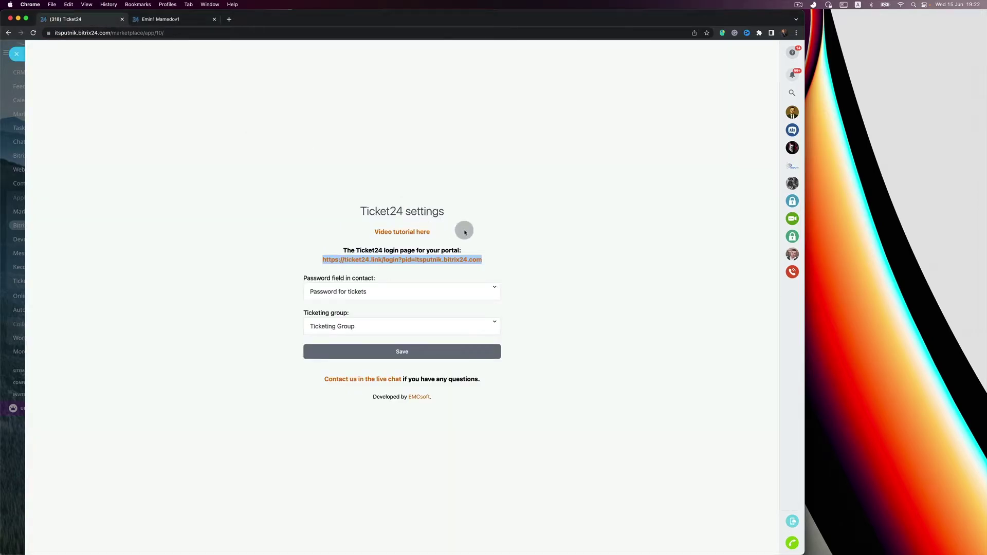
# Keep 'Password for tickets' as the password field, switch the ticketing group to Tickets, and open its task board.
pyautogui.click(450, 293)
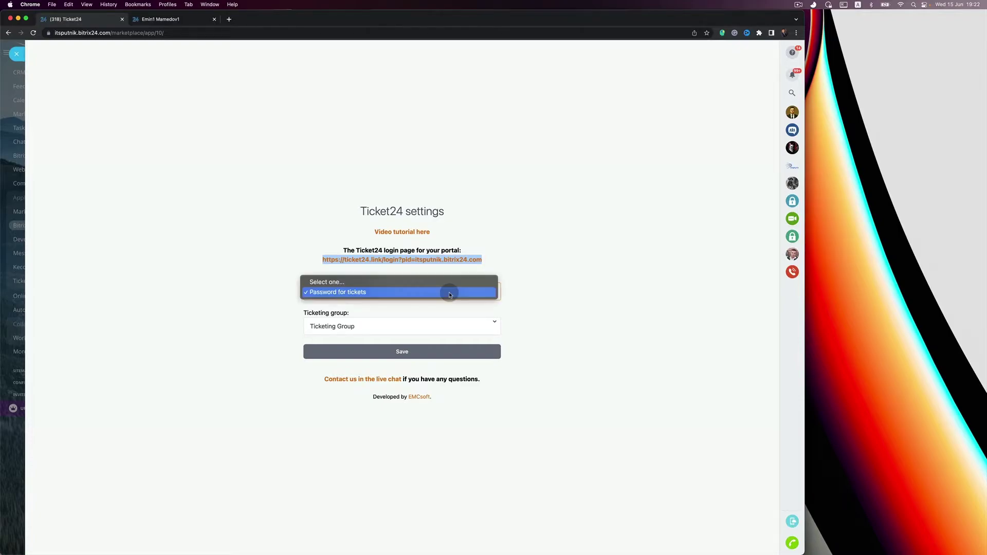
pyautogui.click(451, 292)
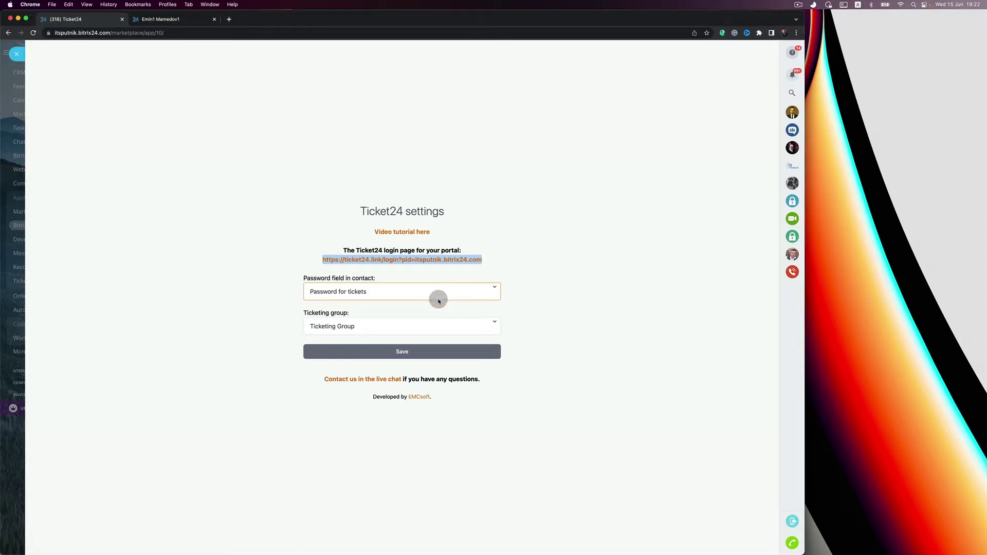
pyautogui.click(351, 329)
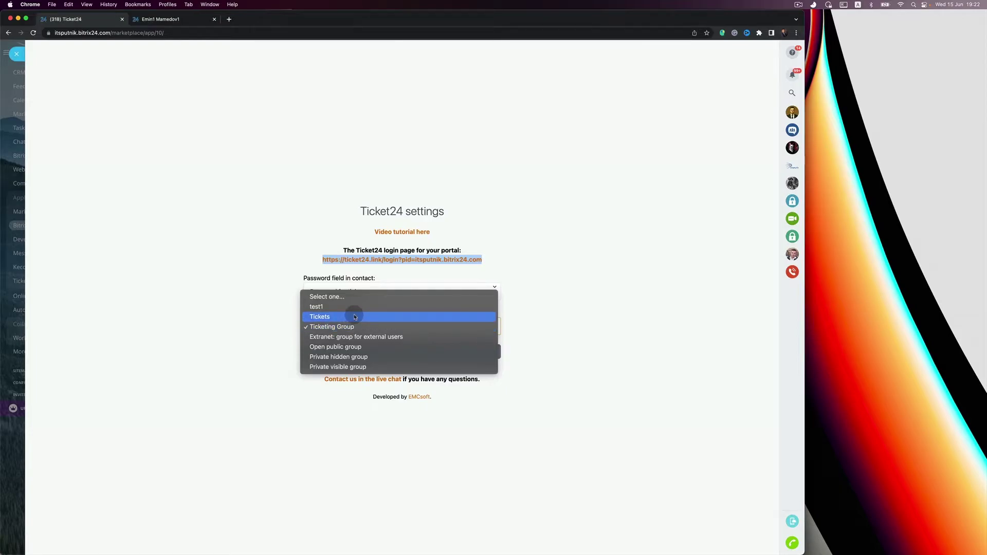
pyautogui.click(354, 317)
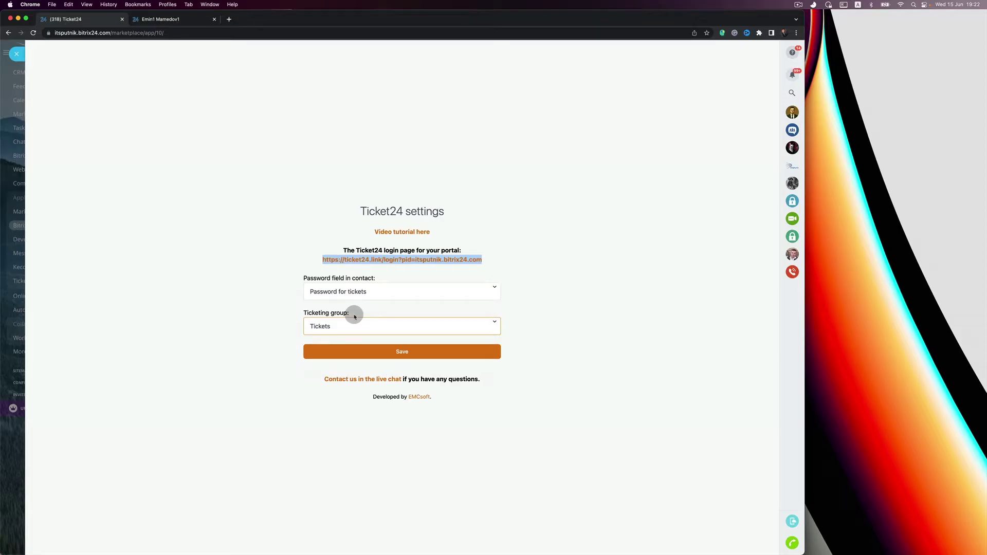
pyautogui.click(229, 19)
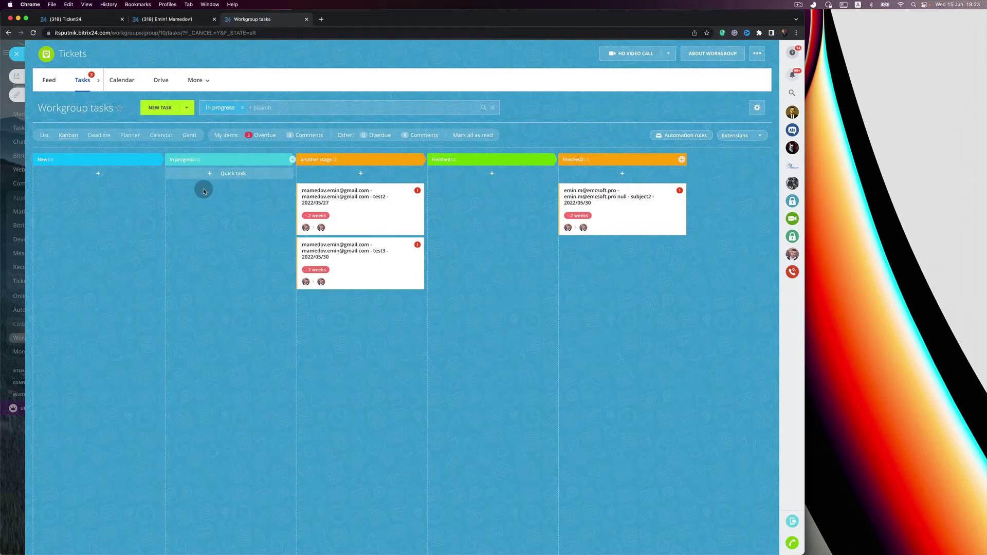
# Review the contact record, save the Ticket24 settings, and open the EMCsoft developer website.
pyautogui.click(189, 19)
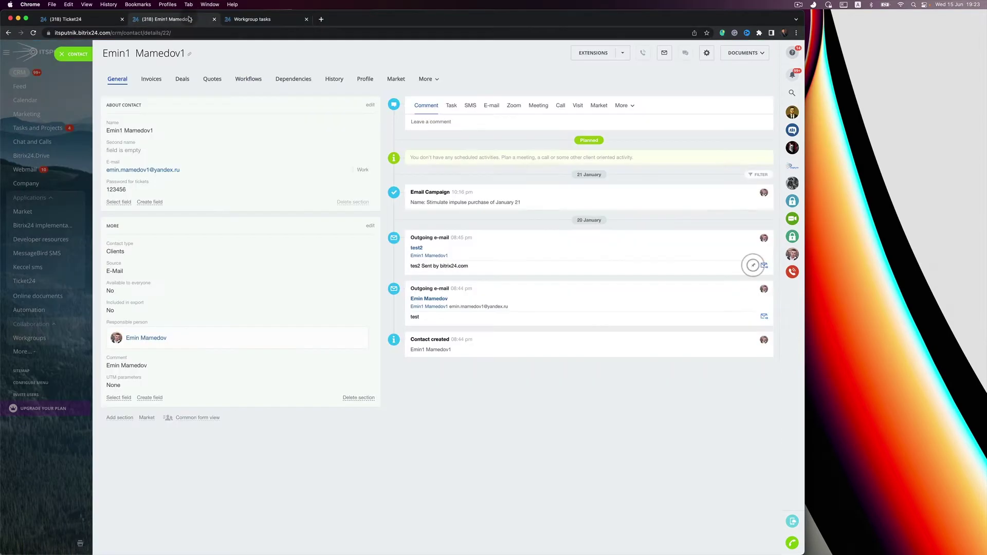
pyautogui.click(90, 23)
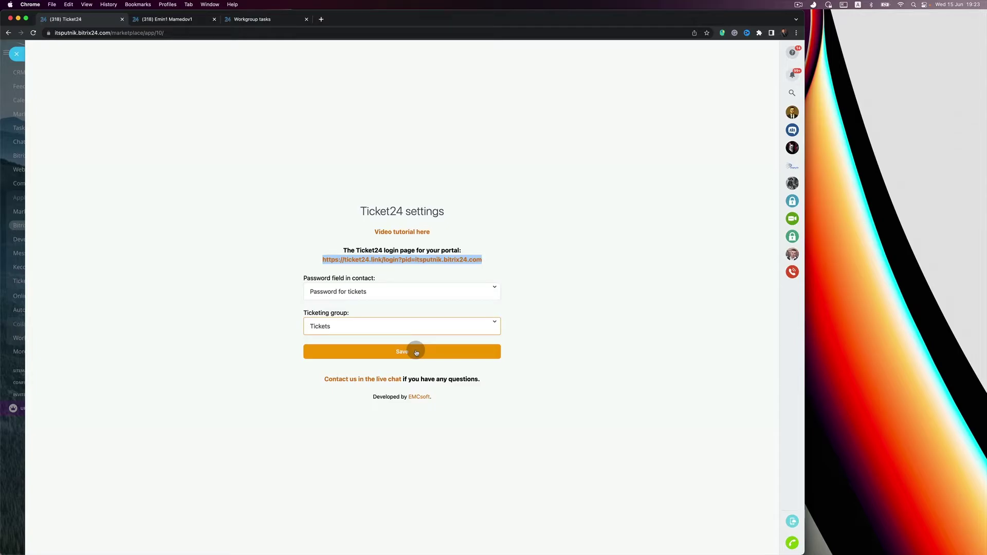
pyautogui.click(363, 378)
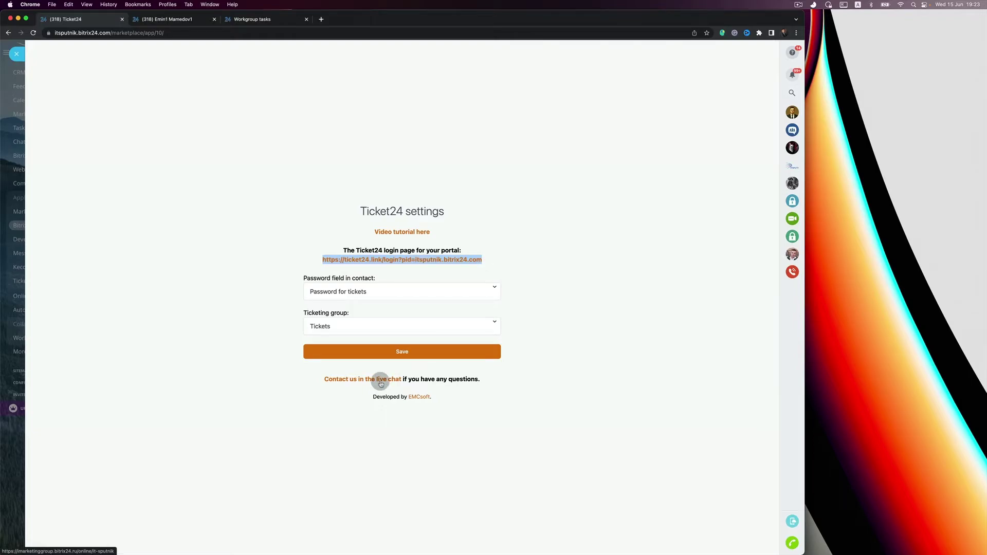
pyautogui.click(422, 397)
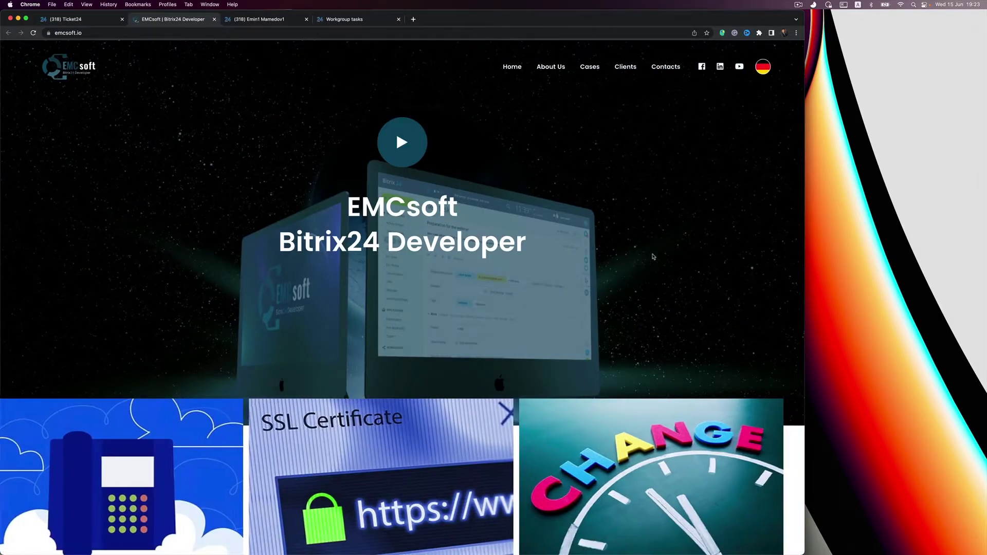
# Scroll down the emcsoft.io home page and bring up the chat contact options.
pyautogui.scroll(-3, 678, 288)
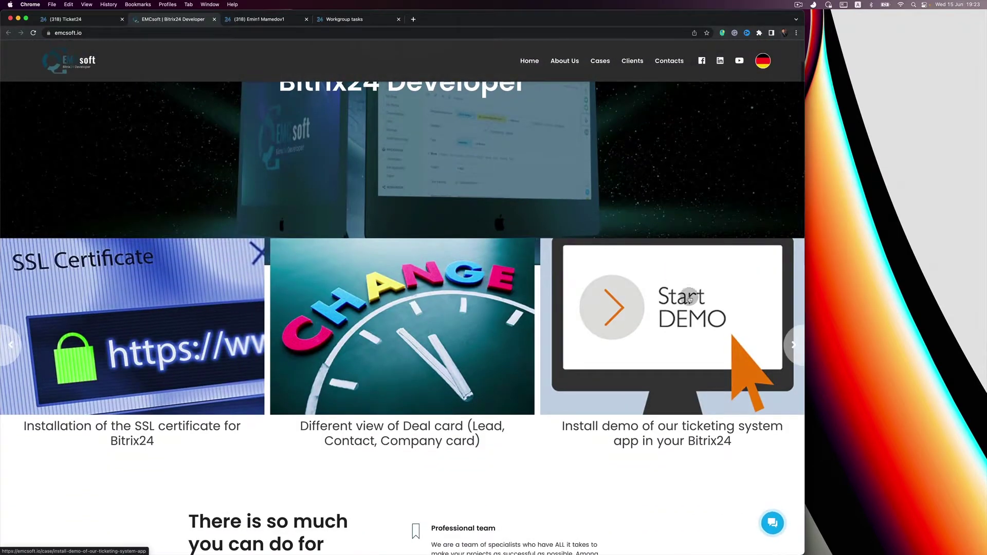
pyautogui.click(772, 523)
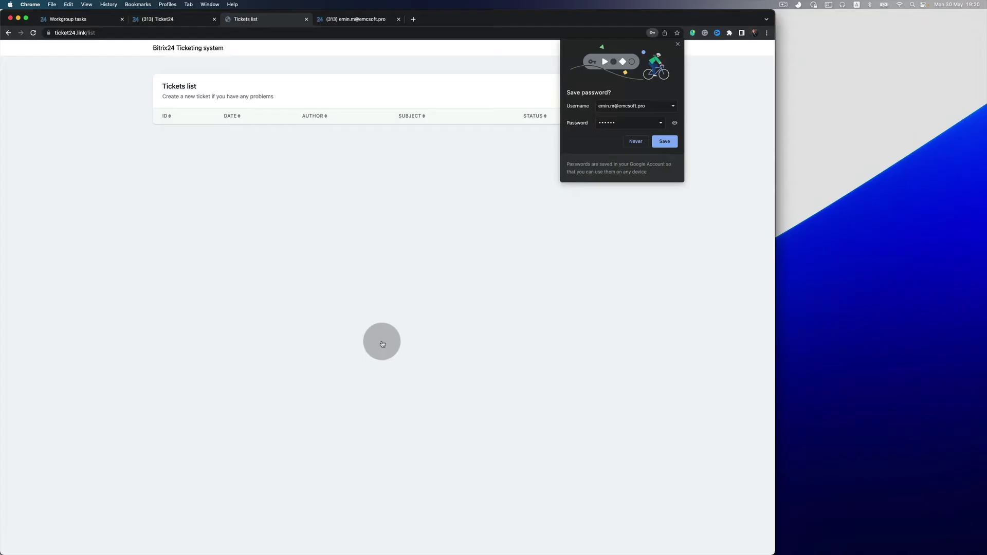
# Create and send a new portal ticket with subject Subject1 and description Descr.
pyautogui.click(664, 142)
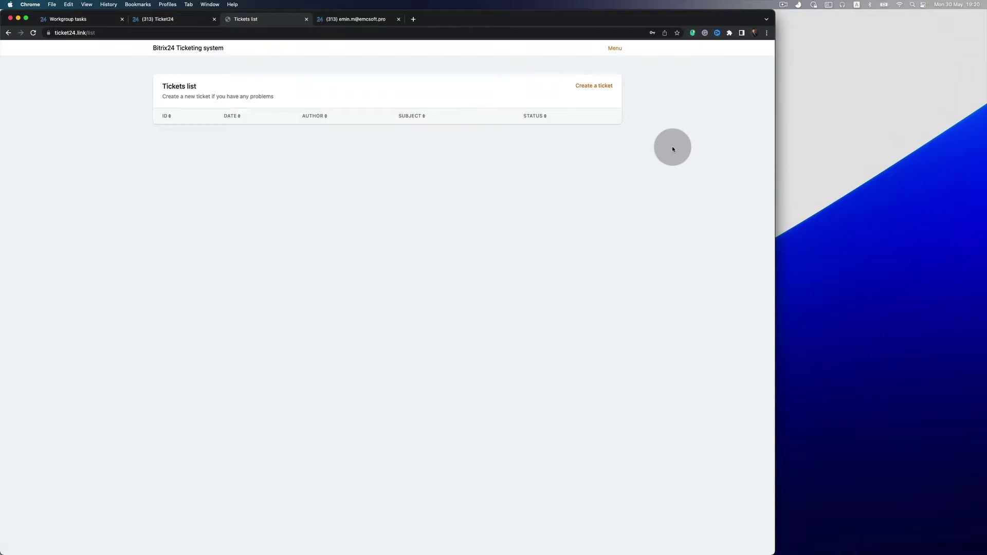
pyautogui.click(609, 91)
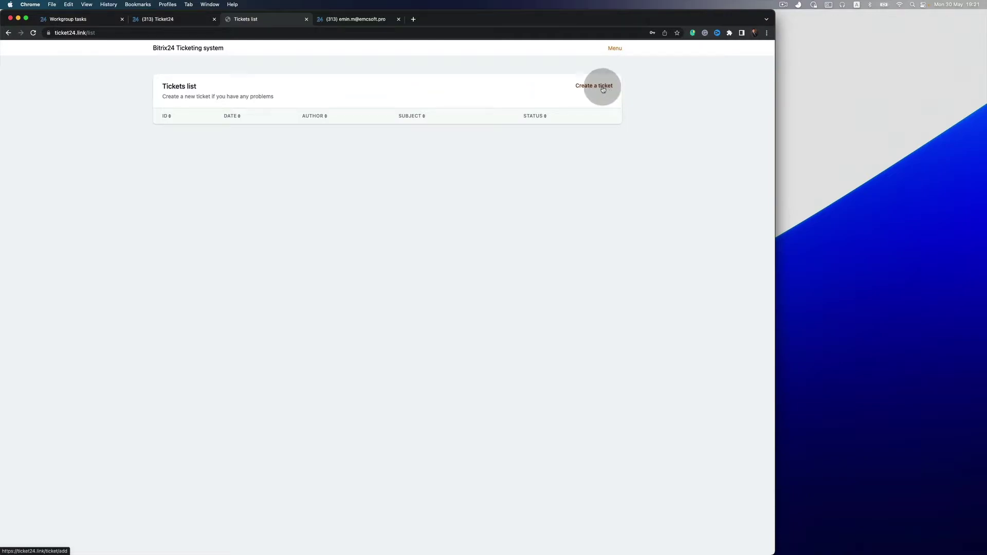
pyautogui.click(371, 101)
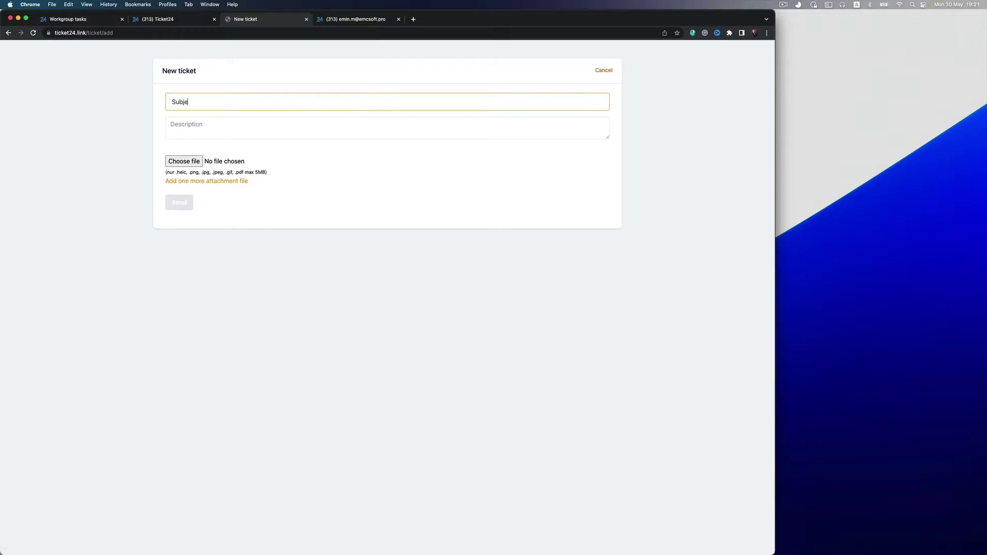
pyautogui.click(334, 124)
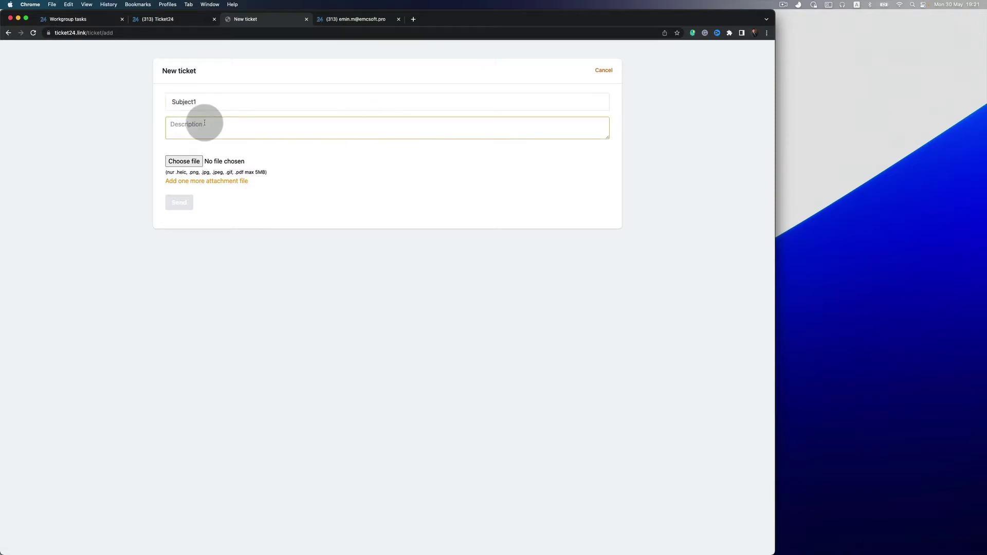
pyautogui.write('Descr')
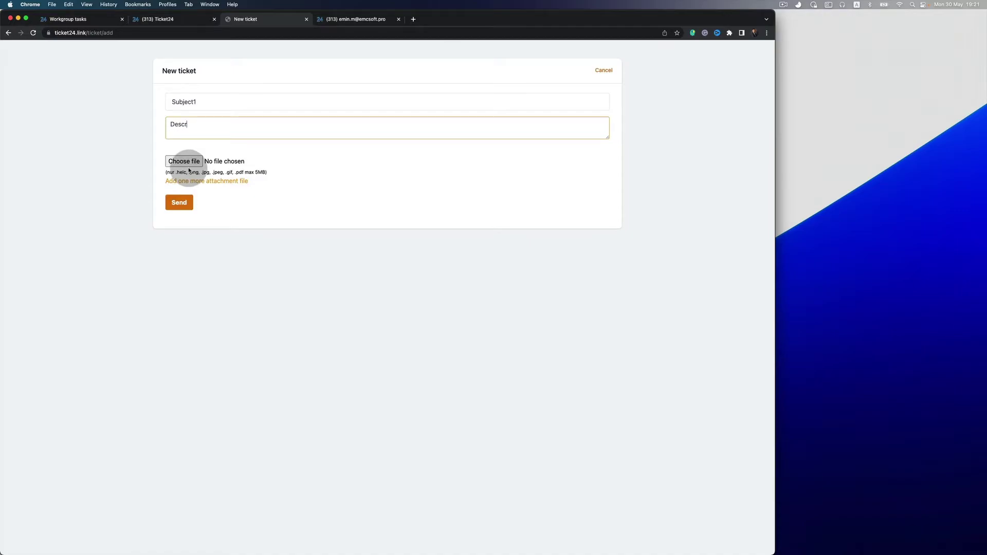
pyautogui.click(181, 201)
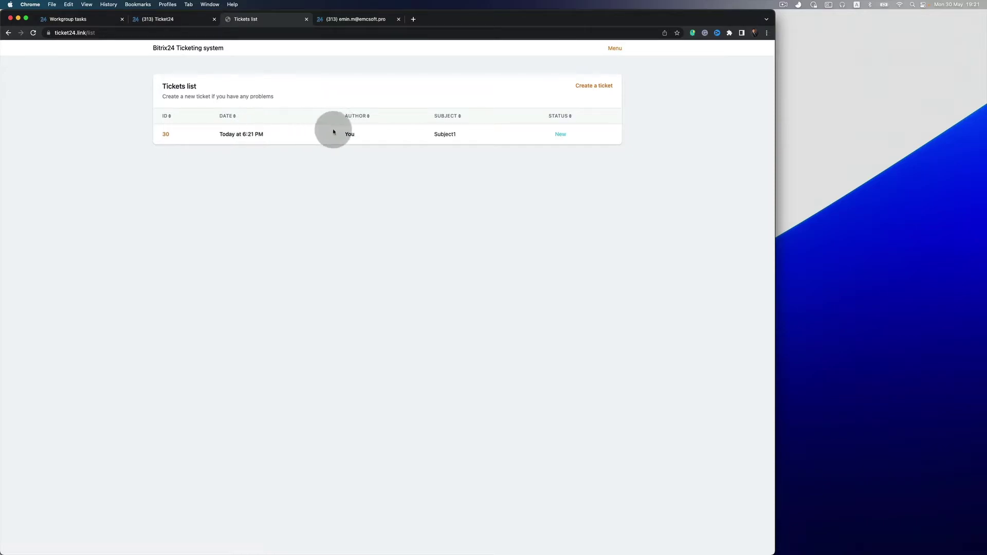
# Go to the Tickets workgroup's task board in Bitrix24.
pyautogui.click(379, 19)
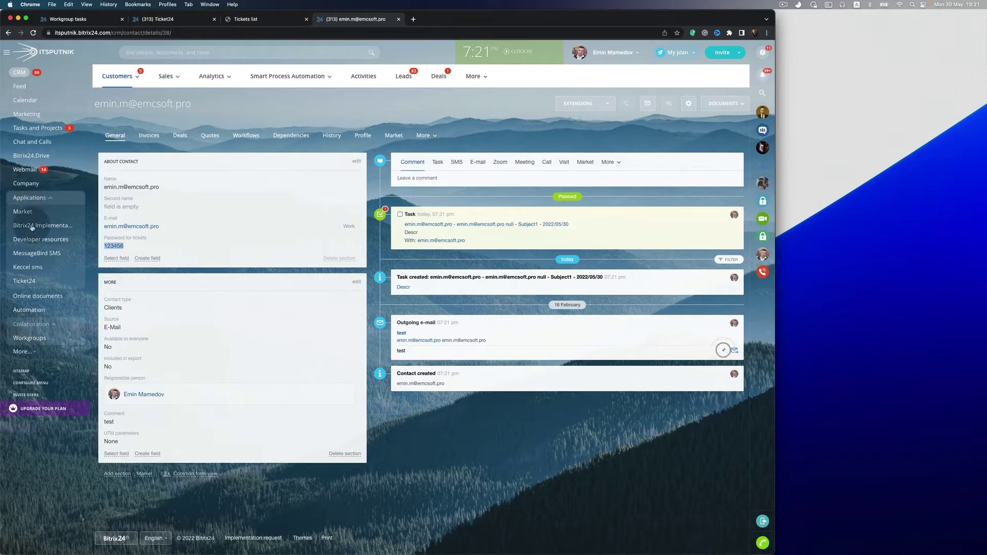
pyautogui.click(36, 339)
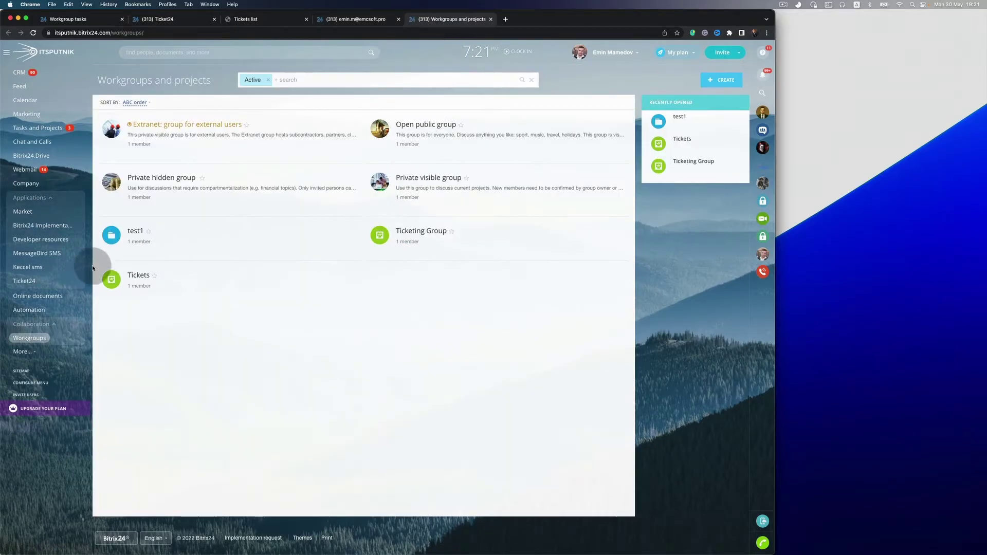
pyautogui.click(135, 275)
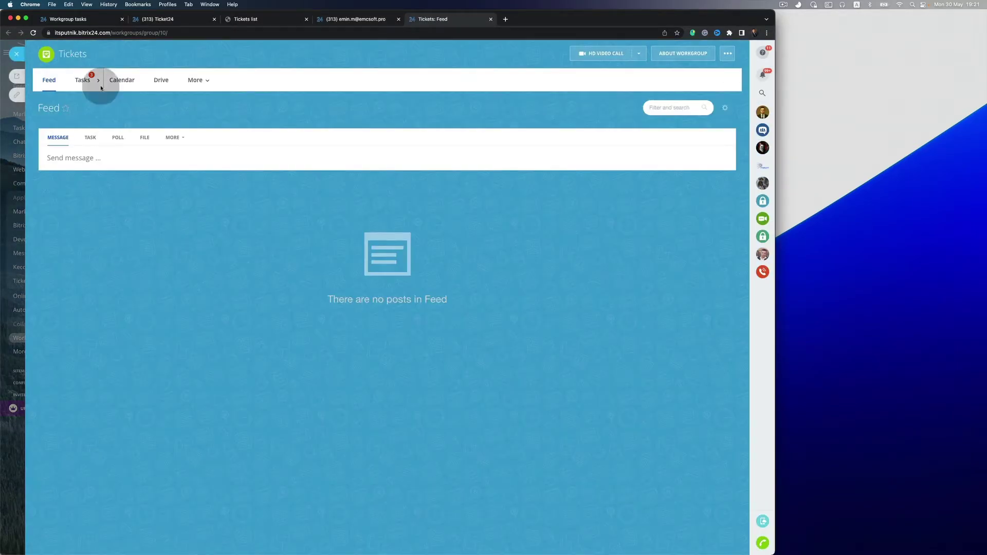
pyautogui.click(88, 78)
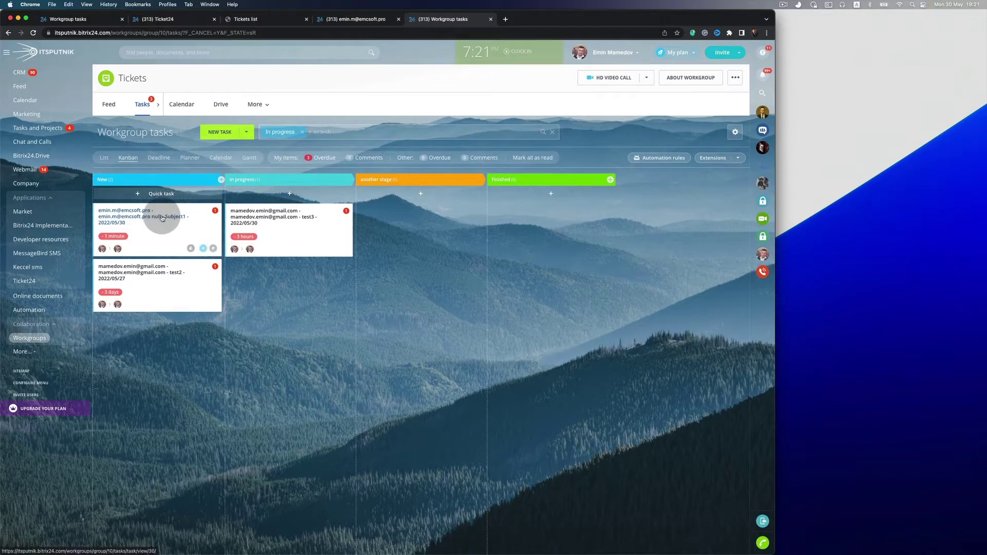
# Move the test2 card into another stage and review the Subject1 task's Descr description.
pyautogui.moveTo(161, 279); pyautogui.dragTo(396, 288)
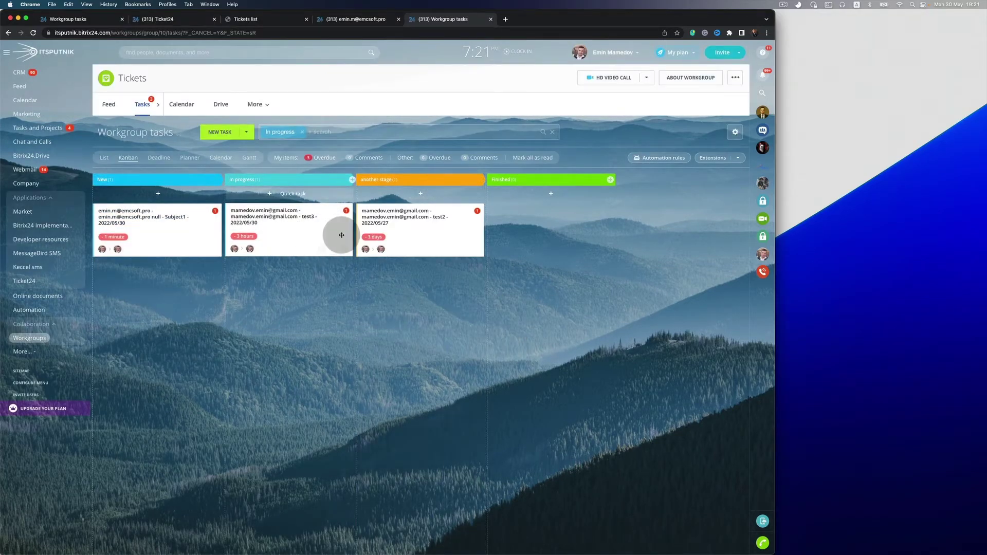
pyautogui.moveTo(337, 232); pyautogui.dragTo(355, 236)
pyautogui.click(137, 211)
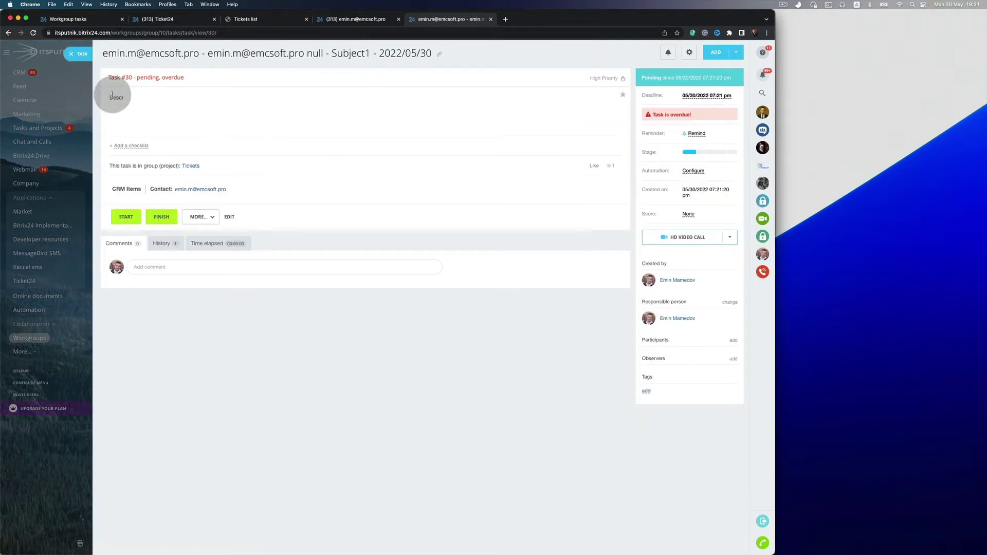
pyautogui.moveTo(110, 97); pyautogui.dragTo(131, 99)
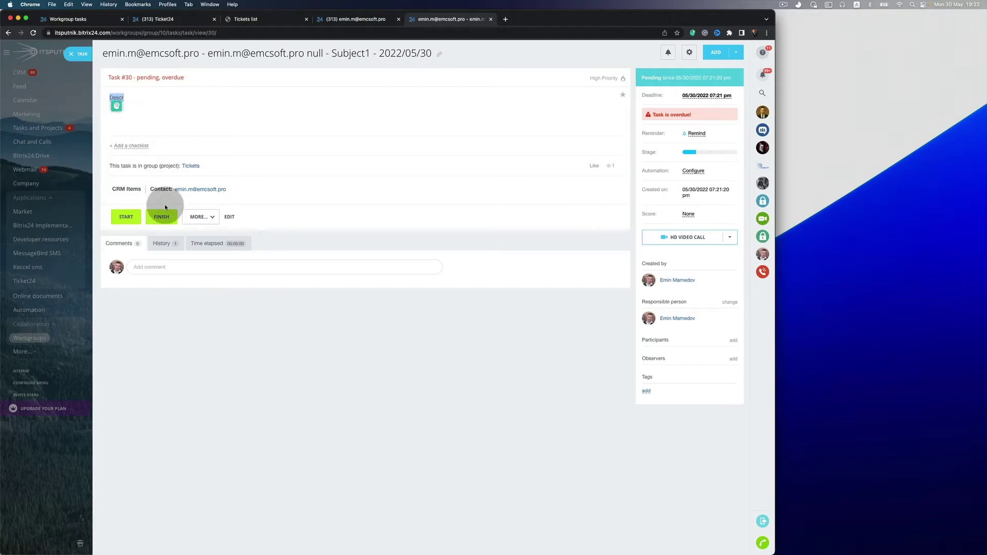
pyautogui.click(75, 59)
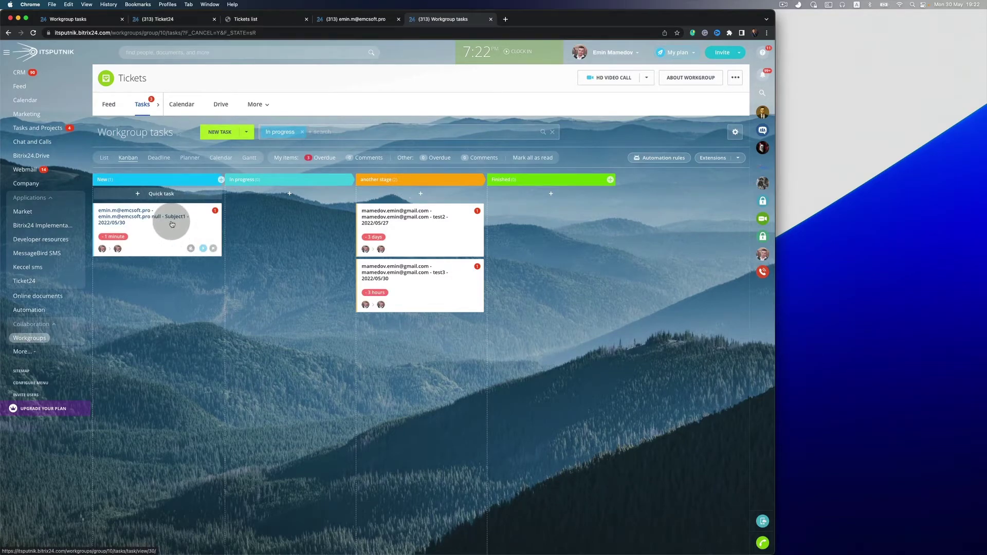
# Drag Subject1 to In progress, confirm ticket 30 shows In progress on the portal, and reopen the task.
pyautogui.moveTo(172, 224); pyautogui.dragTo(237, 211)
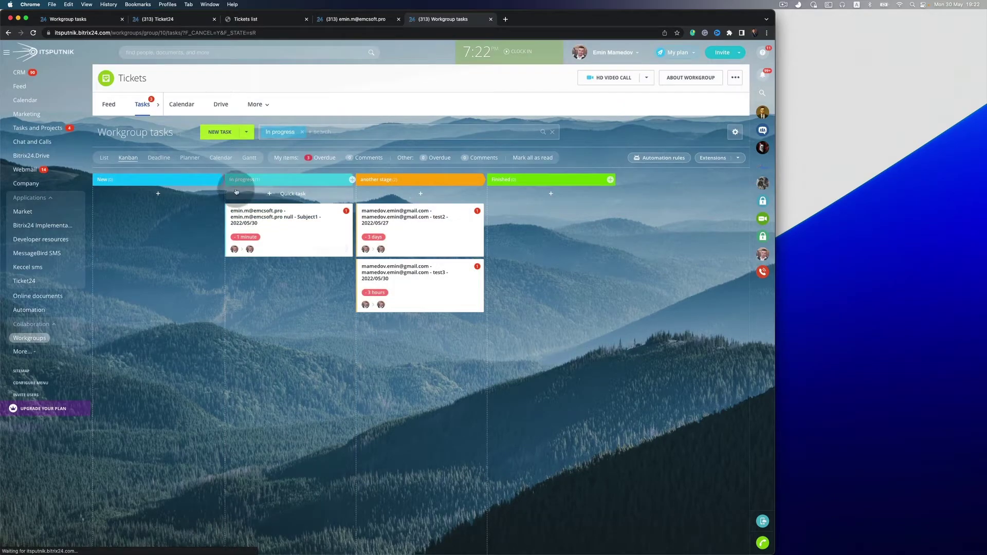
pyautogui.click(292, 21)
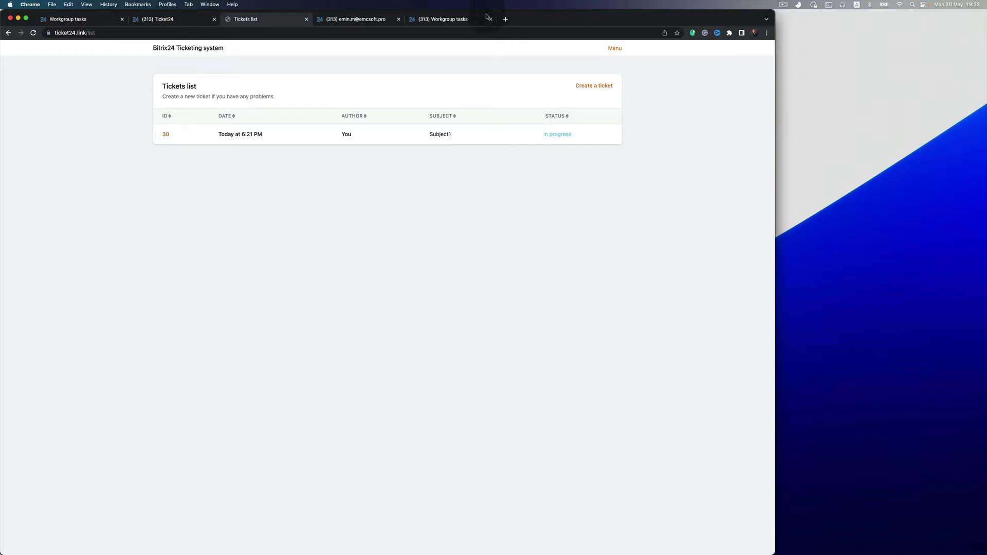
pyautogui.click(463, 19)
pyautogui.click(258, 209)
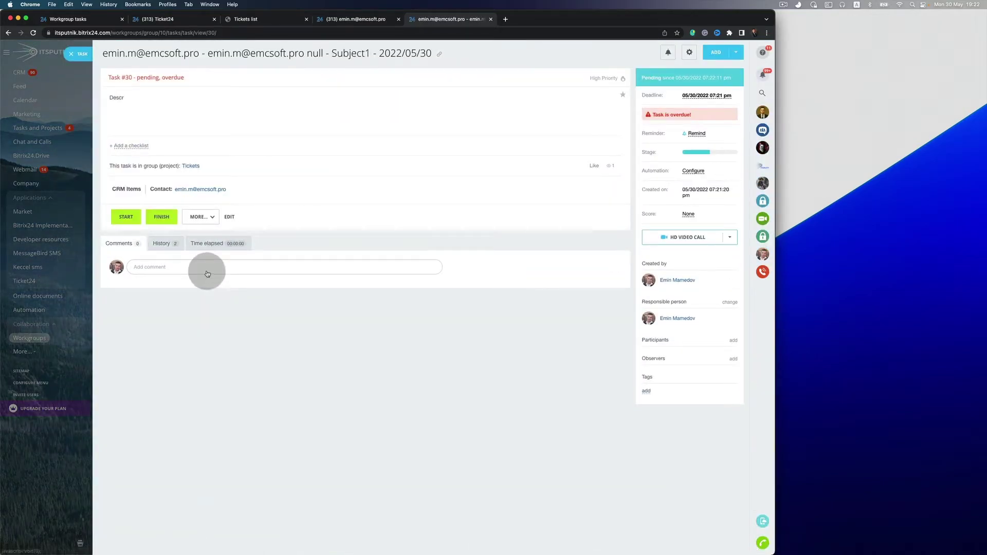
# Comment 'thank you for your ticket, will back to yuo' on the Subject1 task, then return to the Tickets list.
pyautogui.click(206, 268)
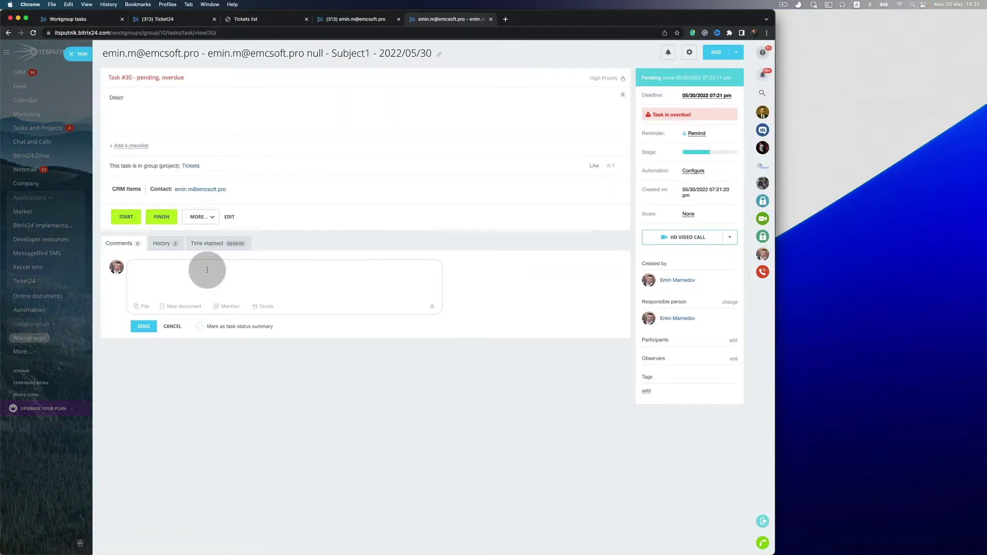
pyautogui.write('thank you for your ticket, will back to yuo')
pyautogui.click(152, 325)
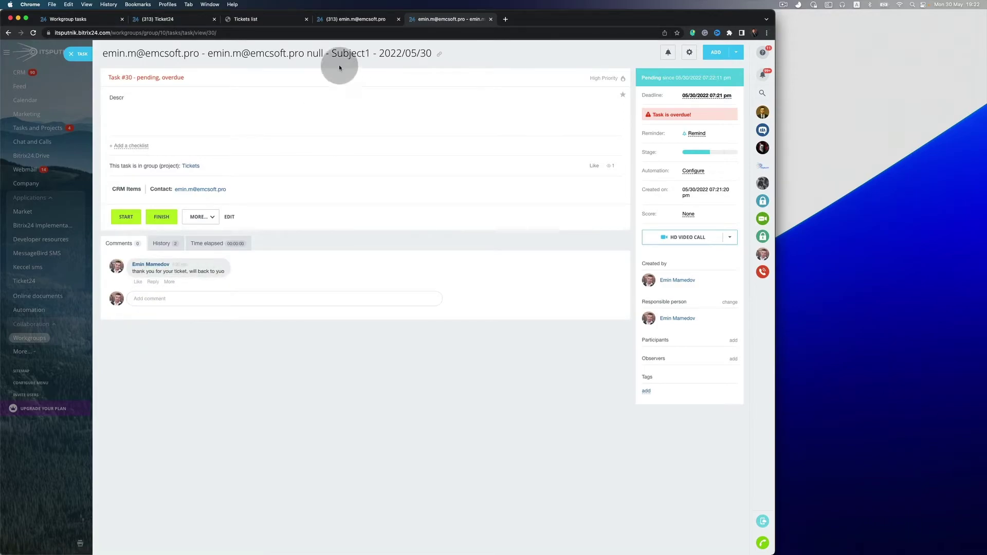
pyautogui.click(259, 19)
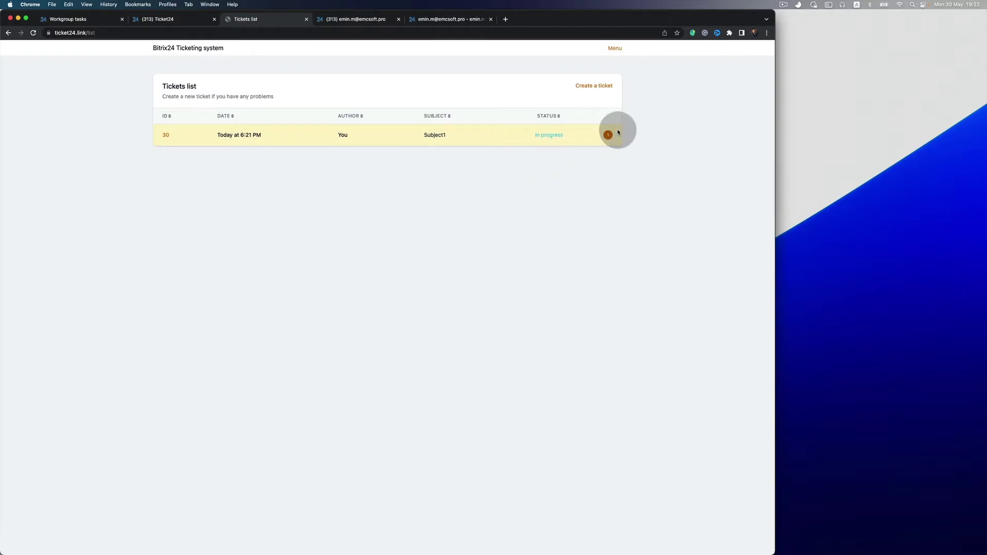
# Open ticket 30 and reply 'good , will wait' below the Bitrix24 comment, then return to Bitrix24.
pyautogui.click(167, 136)
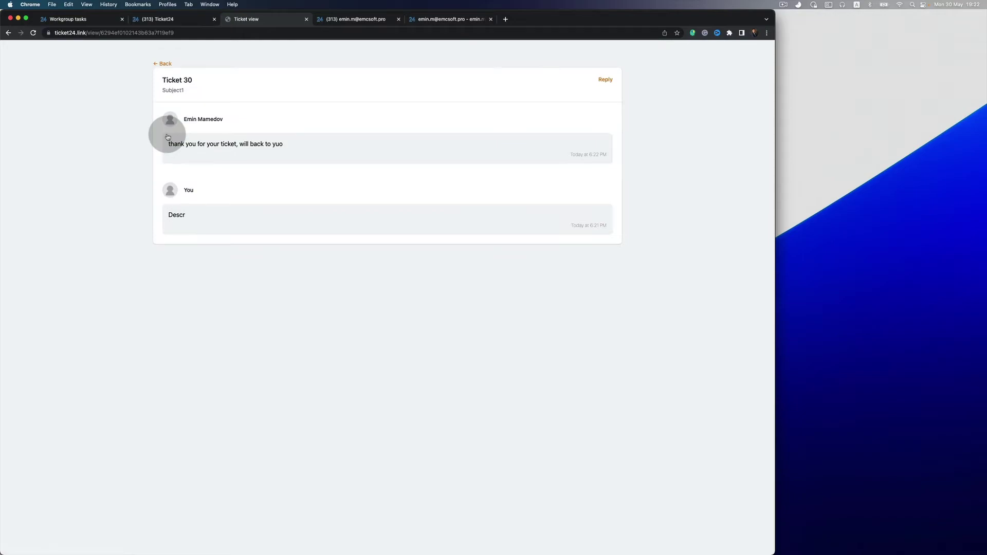
pyautogui.moveTo(169, 143); pyautogui.dragTo(290, 150)
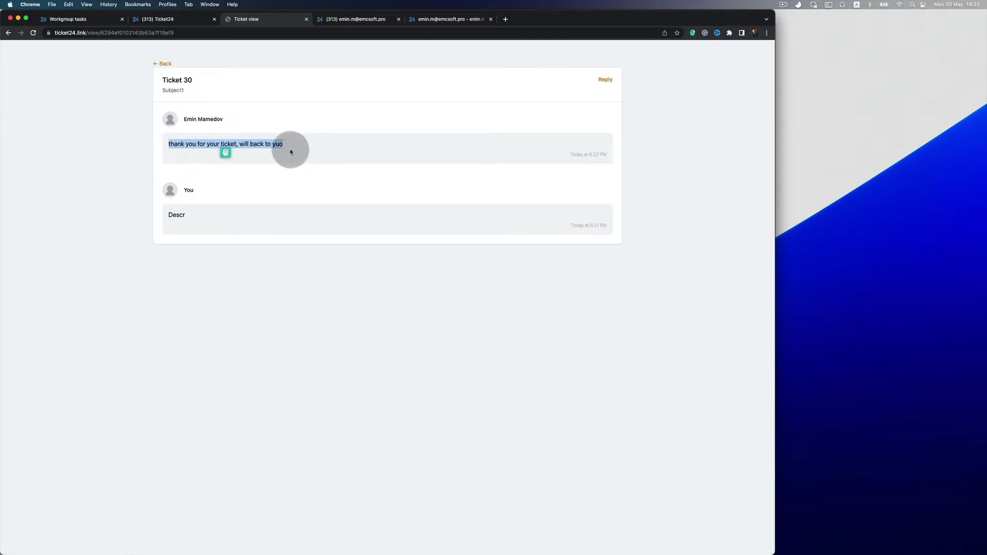
pyautogui.click(608, 81)
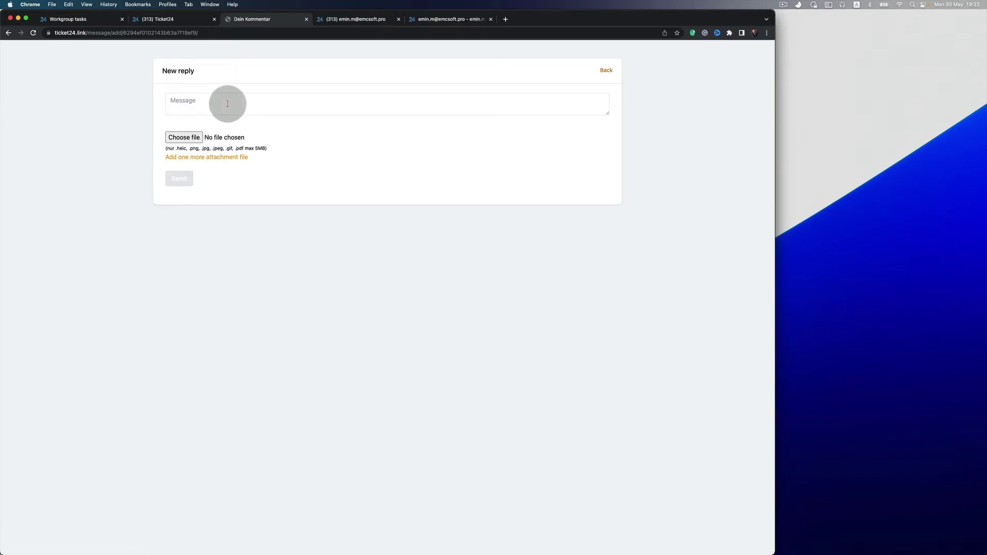
pyautogui.write('good , will wait')
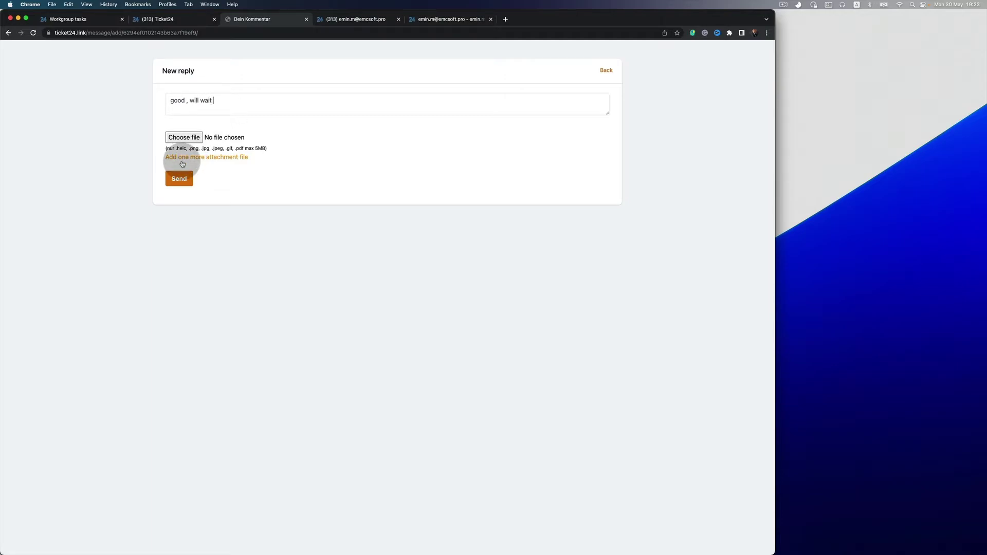
pyautogui.click(179, 177)
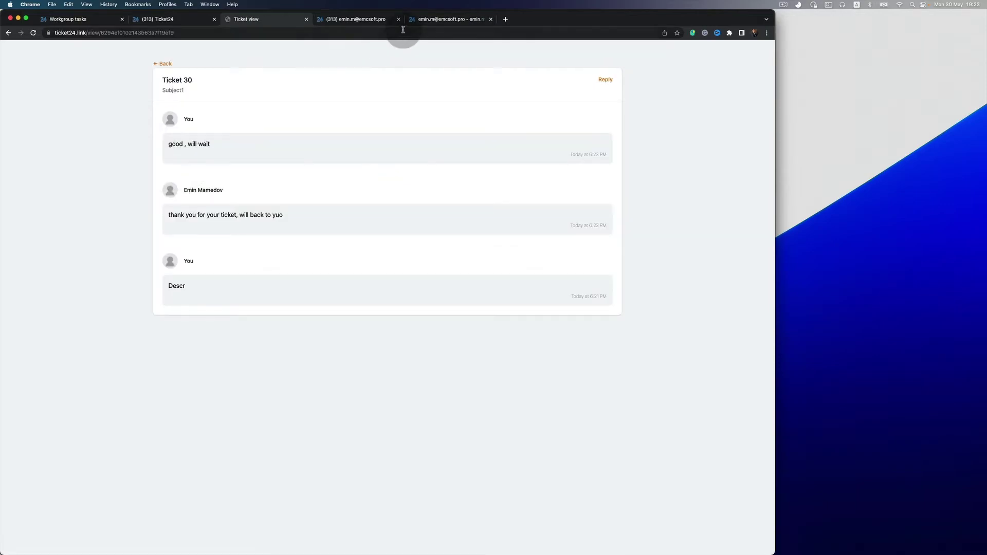
pyautogui.click(185, 19)
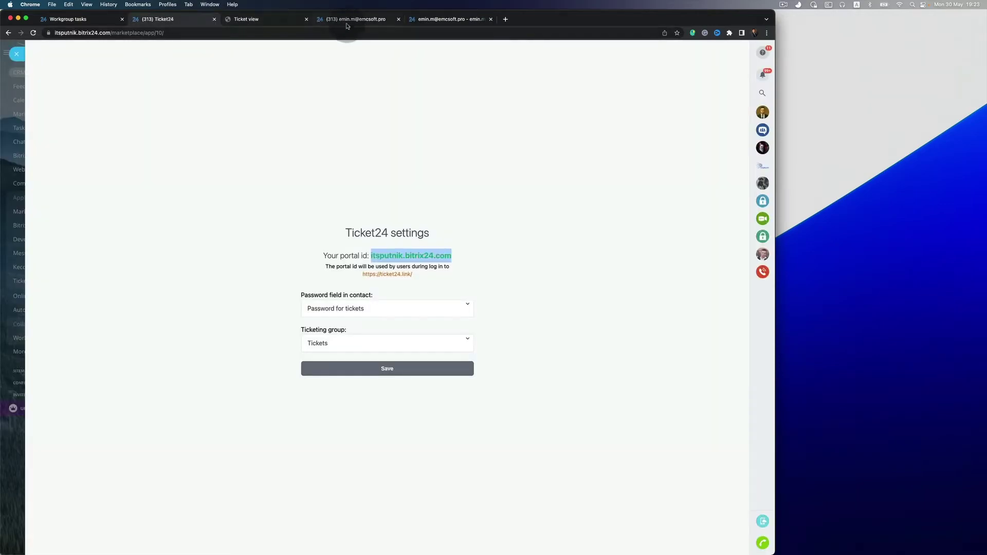
# Reload Task #30 so 'good , will wait' appears as a comment, then return to the Ticket 30 page.
pyautogui.click(342, 19)
pyautogui.click(447, 20)
pyautogui.press('super+r')
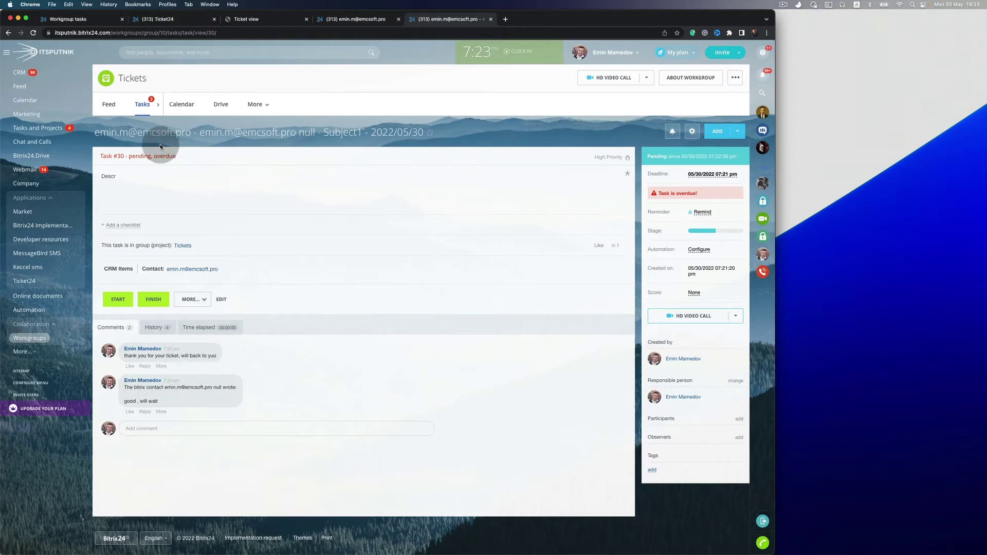
pyautogui.moveTo(163, 132); pyautogui.dragTo(97, 134)
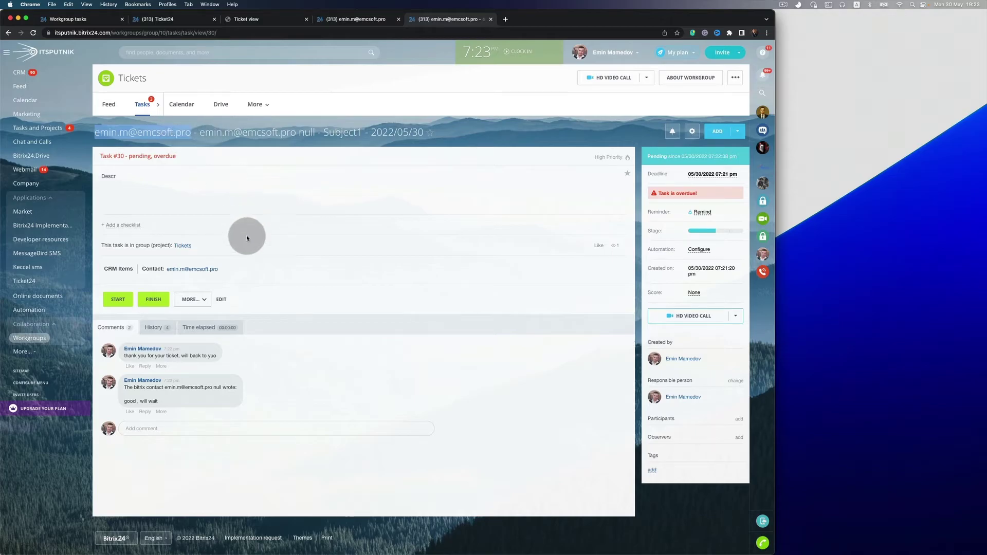
pyautogui.moveTo(195, 273)
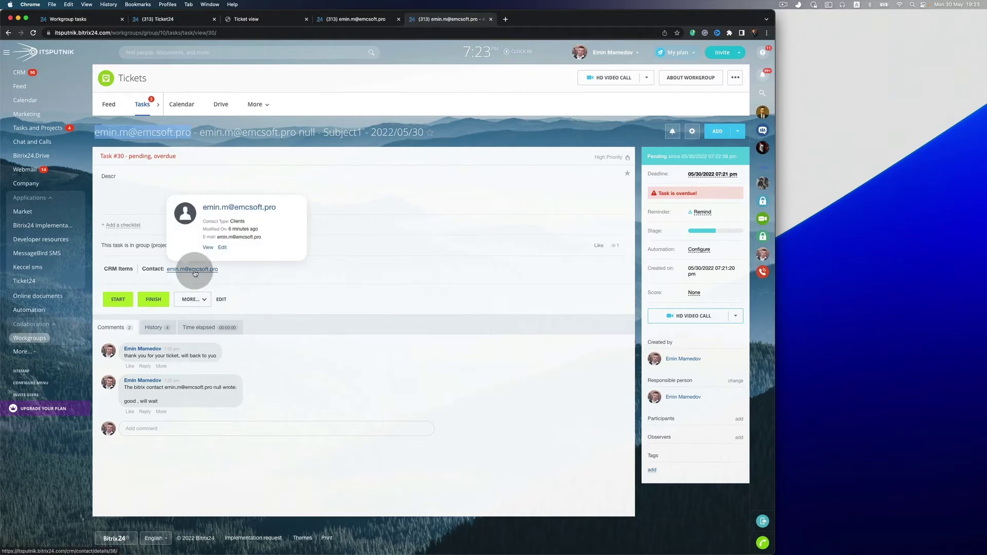
pyautogui.click(195, 273)
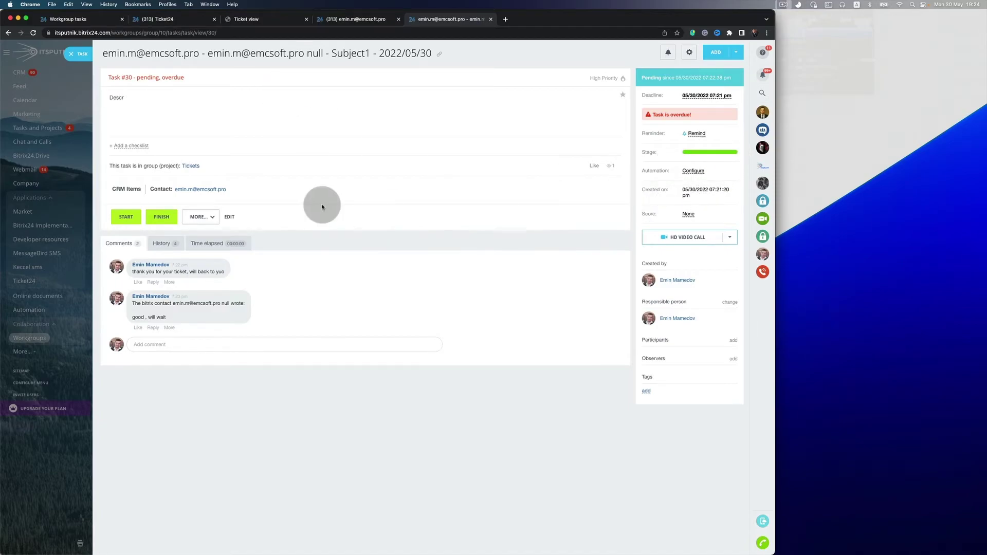
pyautogui.click(292, 20)
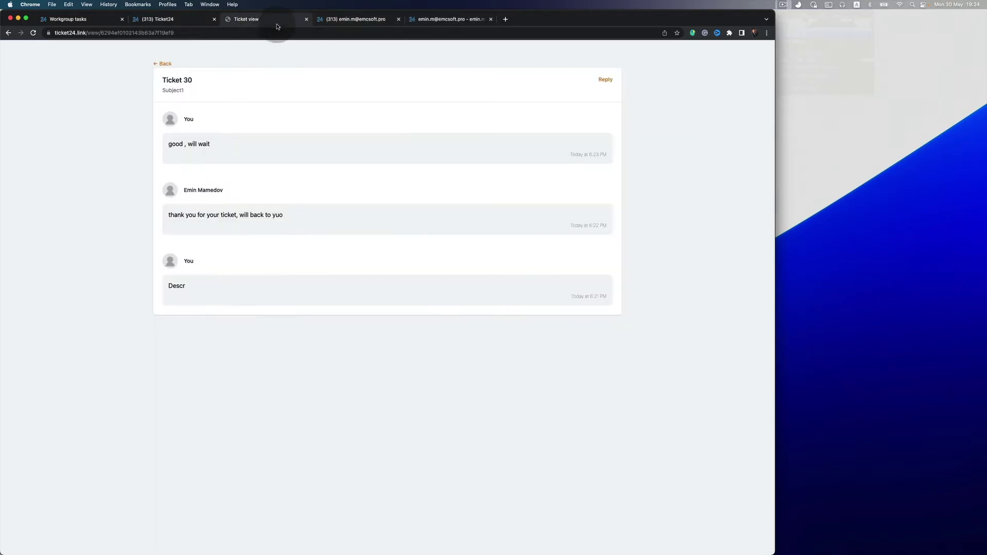
# Close Task #30 to reveal the Kanban board and check ticket 30's status on the portal list.
pyautogui.click(165, 63)
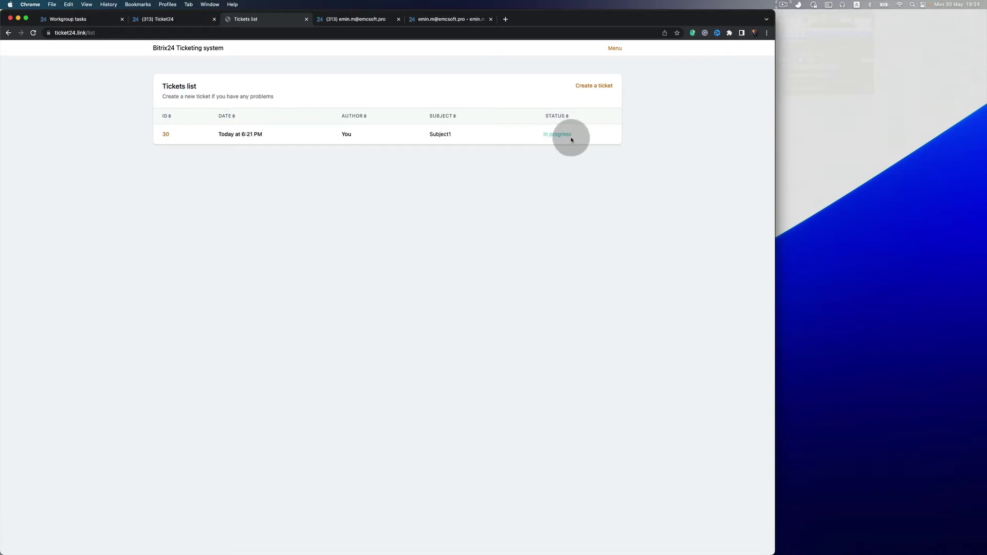
pyautogui.click(476, 18)
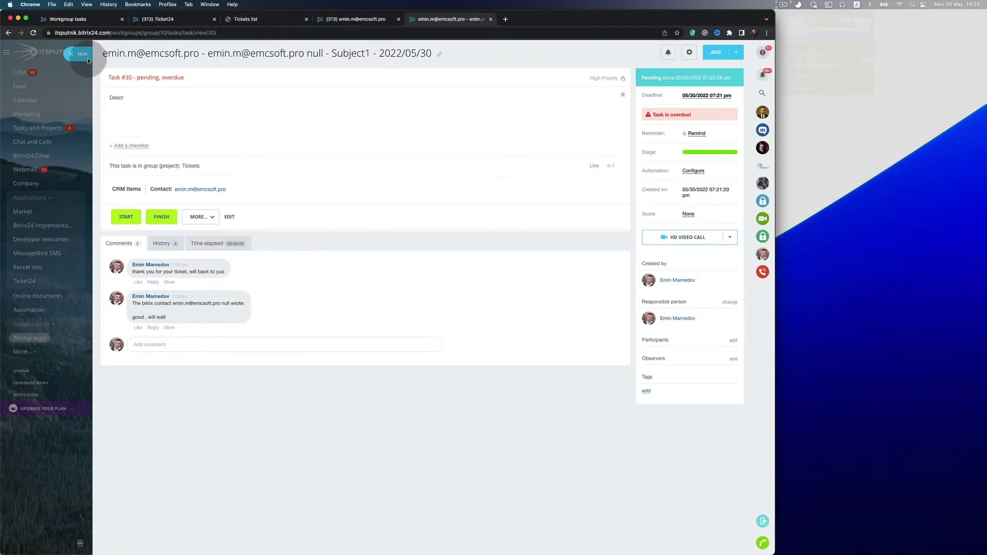
pyautogui.click(77, 53)
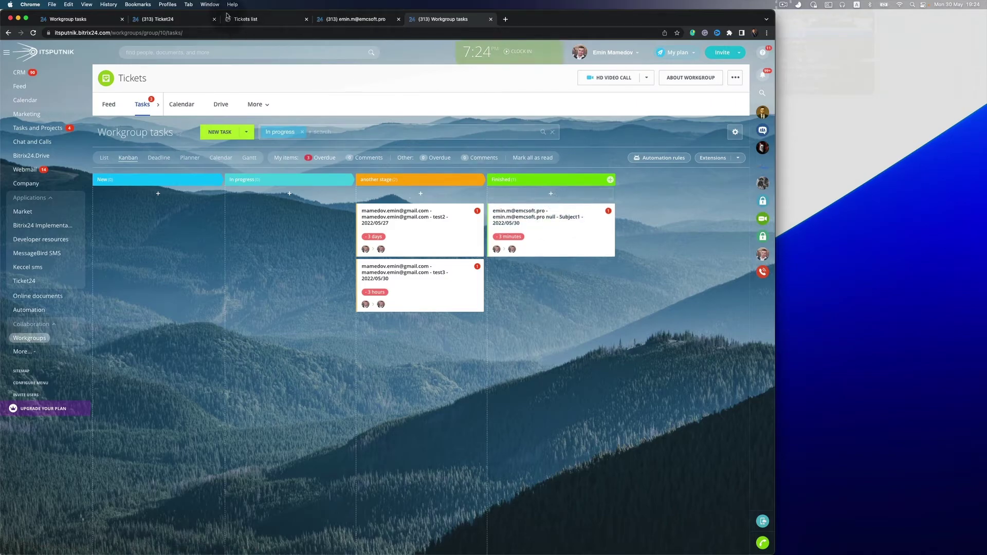
pyautogui.click(248, 20)
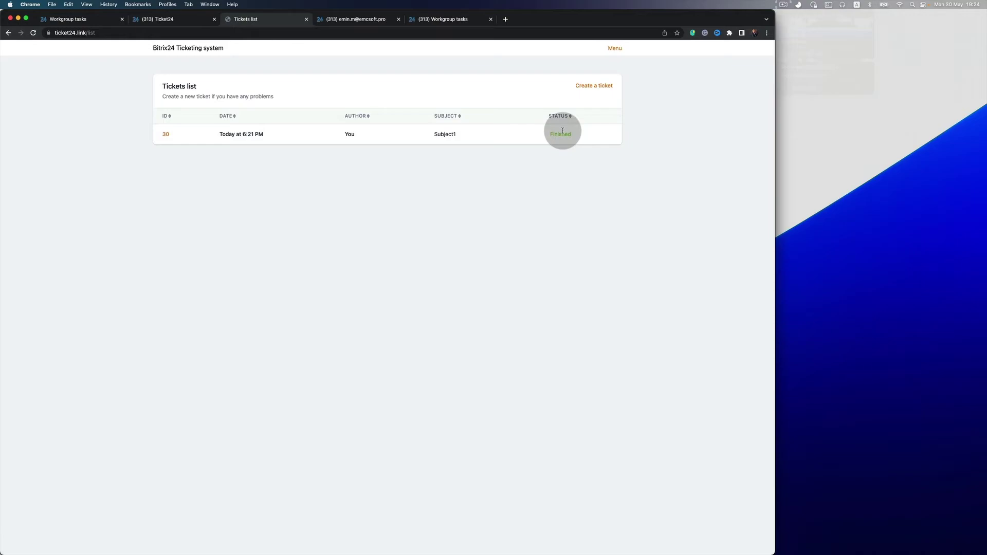
pyautogui.click(475, 21)
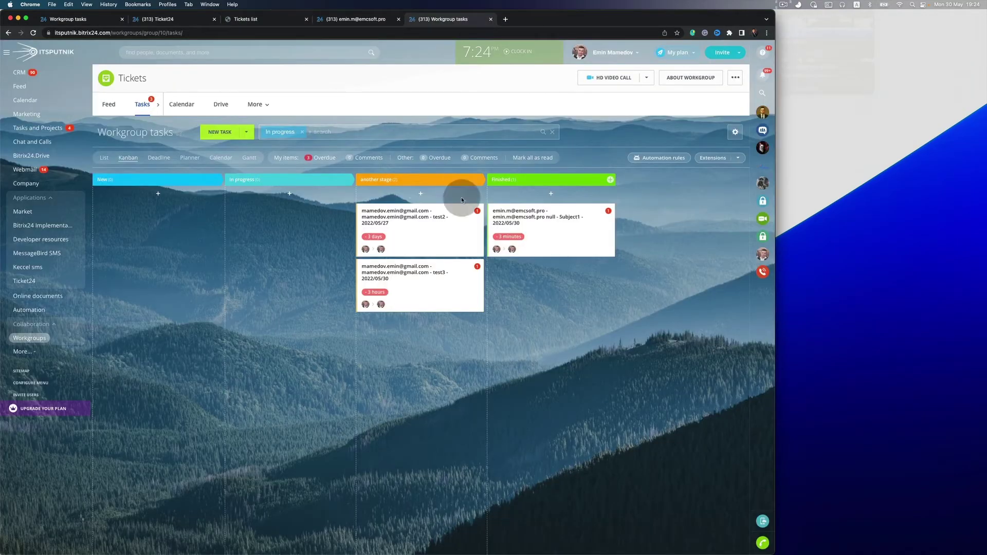
# Finish the Subject1 task, then confirm ticket 30 shows Finished on the portal list.
pyautogui.click(511, 222)
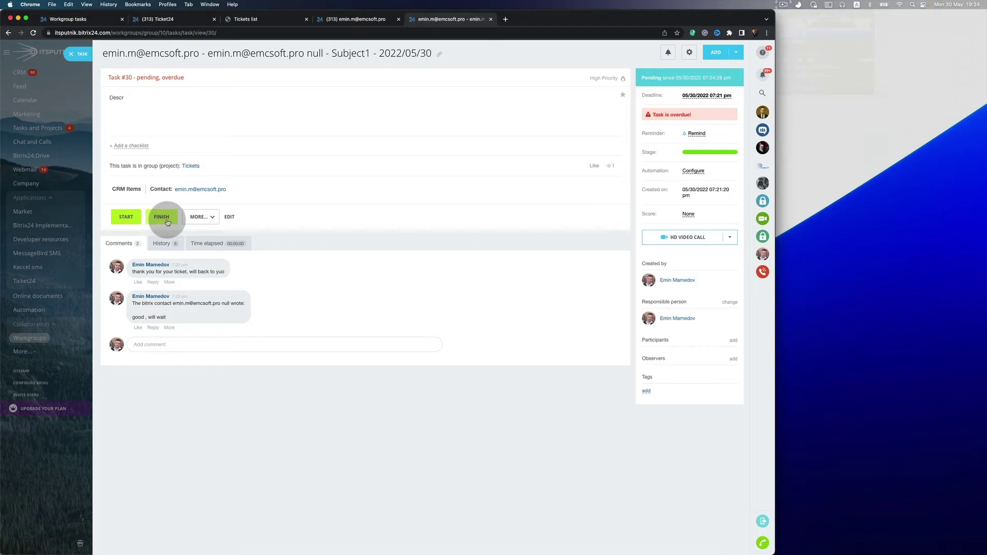
pyautogui.click(167, 223)
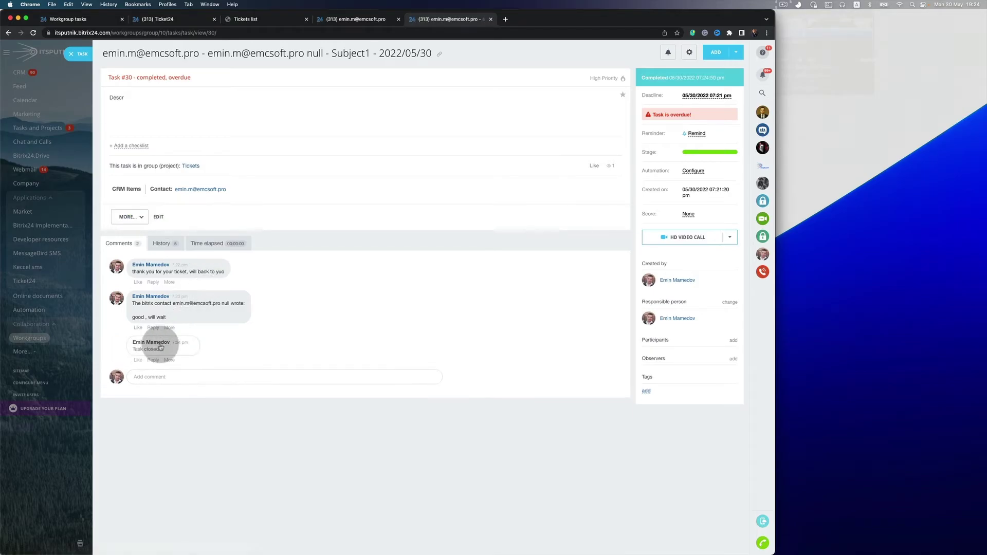
pyautogui.scroll(3, 161, 347)
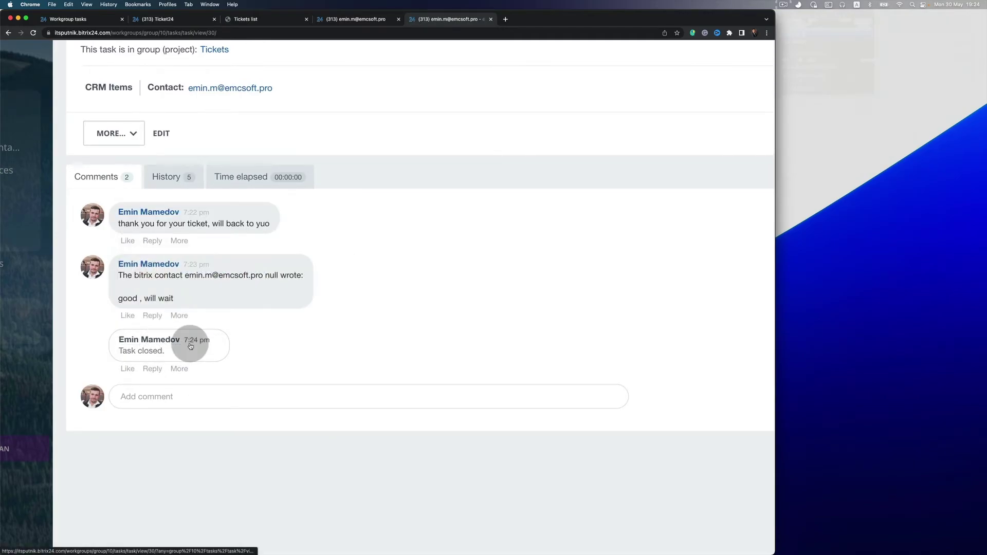
pyautogui.scroll(-3, 189, 342)
pyautogui.click(259, 20)
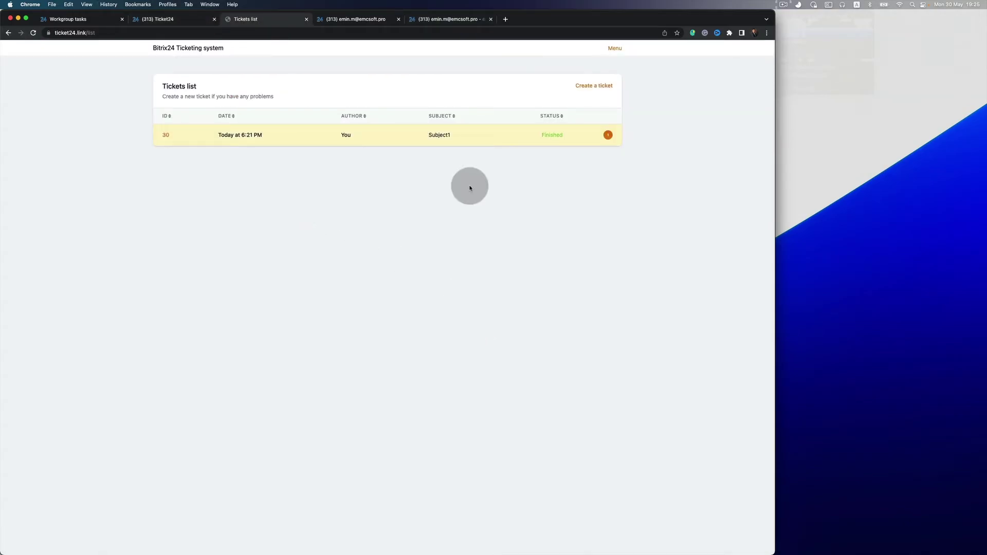
pyautogui.click(167, 135)
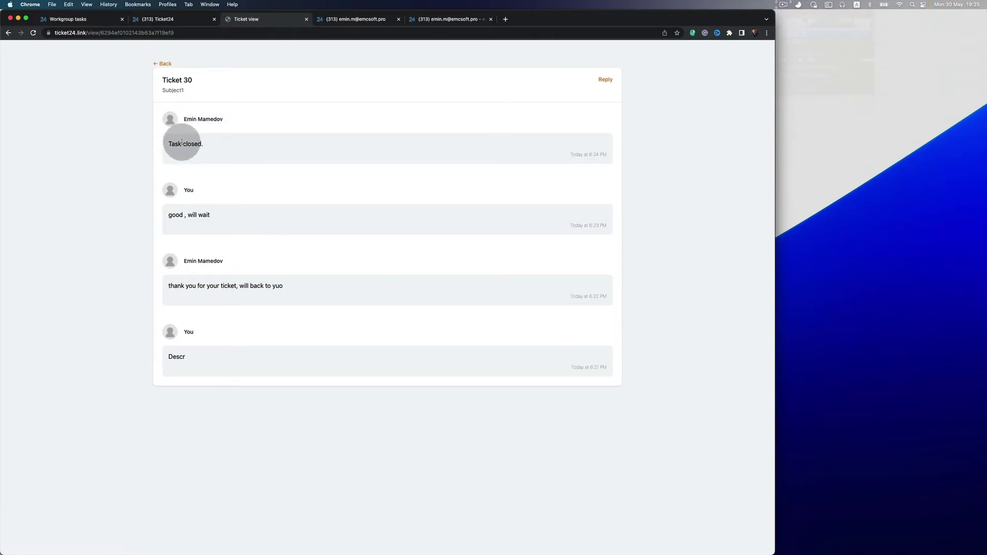
pyautogui.click(165, 62)
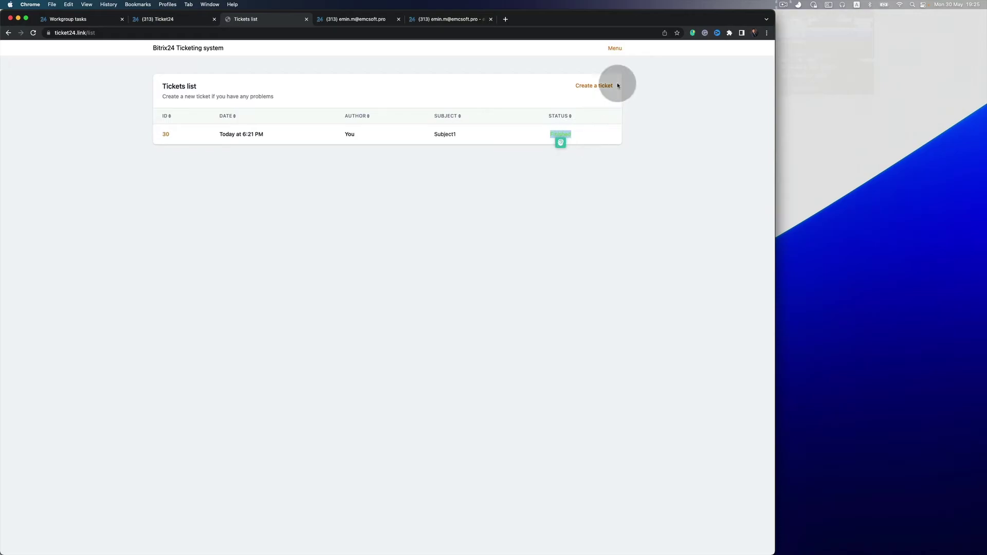
# Submit a new portal ticket with subject 'subject2' and description 'dfssdfsdf', then return to the Bitrix24 task.
pyautogui.click(598, 85)
pyautogui.click(294, 99)
pyautogui.write('test')
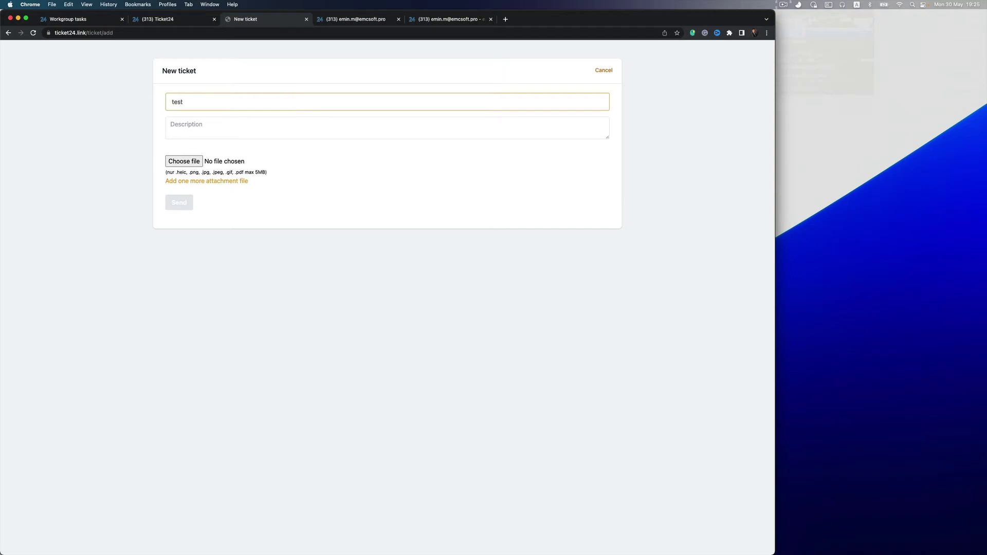
pyautogui.press('BackSpace')
pyautogui.write('subject2')
pyautogui.click(271, 129)
pyautogui.write('dfssdfsdf')
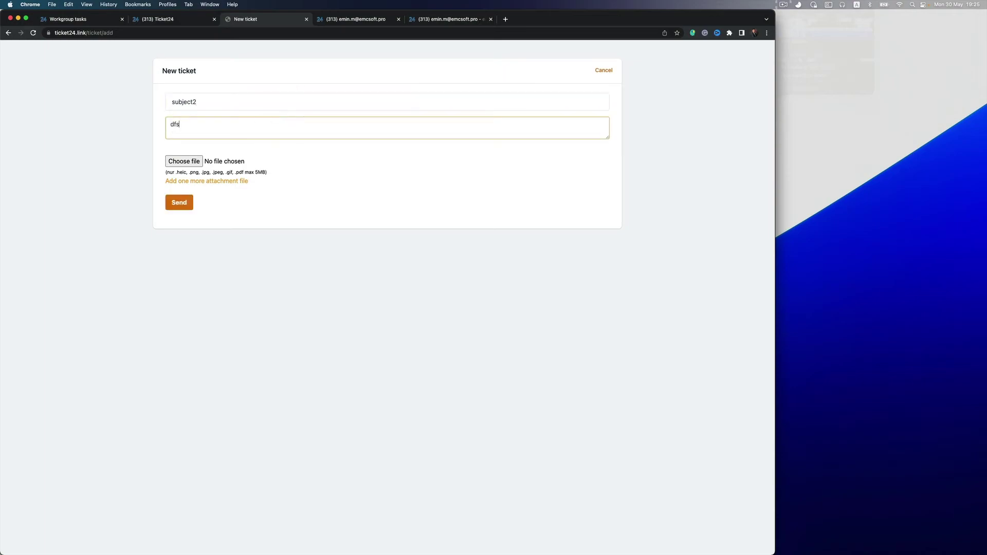
pyautogui.click(186, 201)
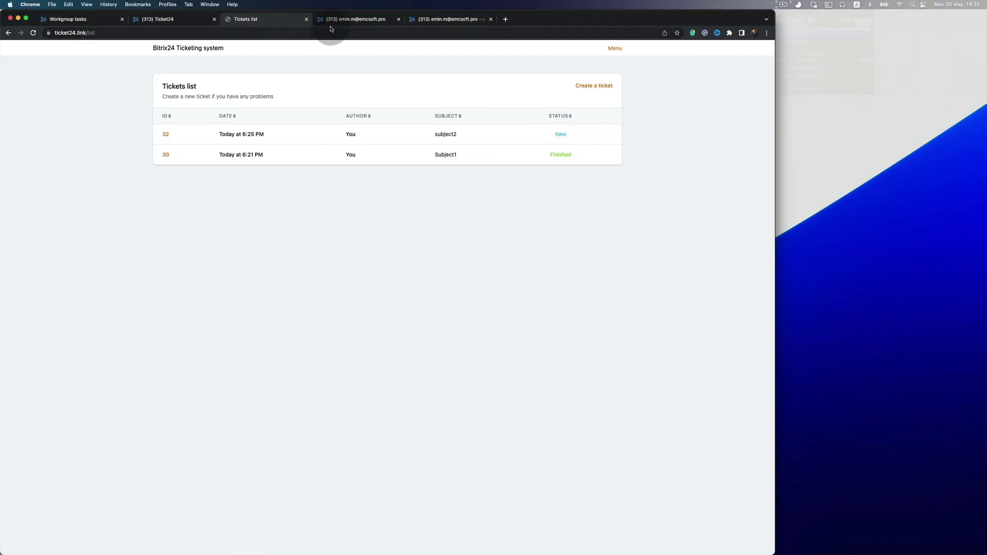
pyautogui.click(439, 21)
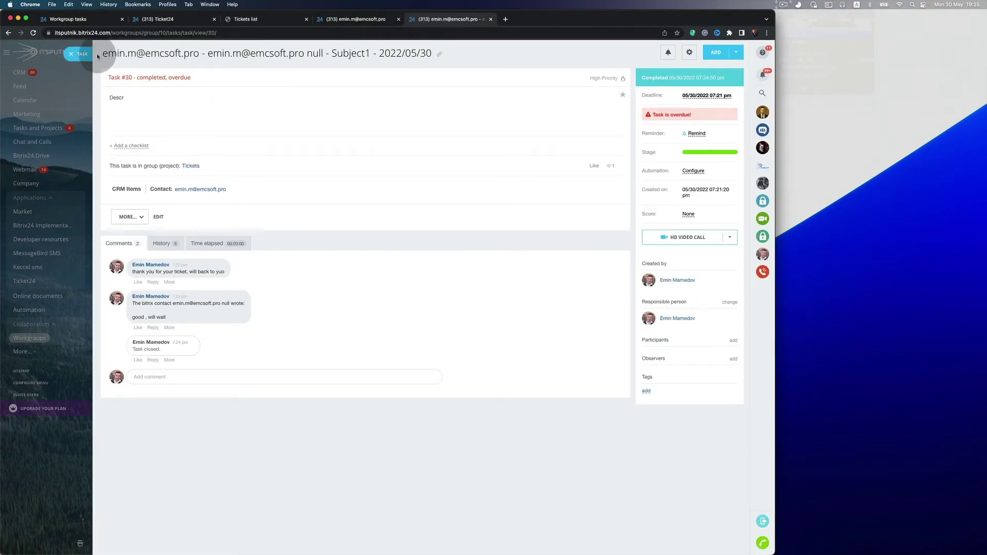
# Drag the subject2 card from New into In progress, then reload the portal list to see ticket 32 updated.
pyautogui.click(78, 53)
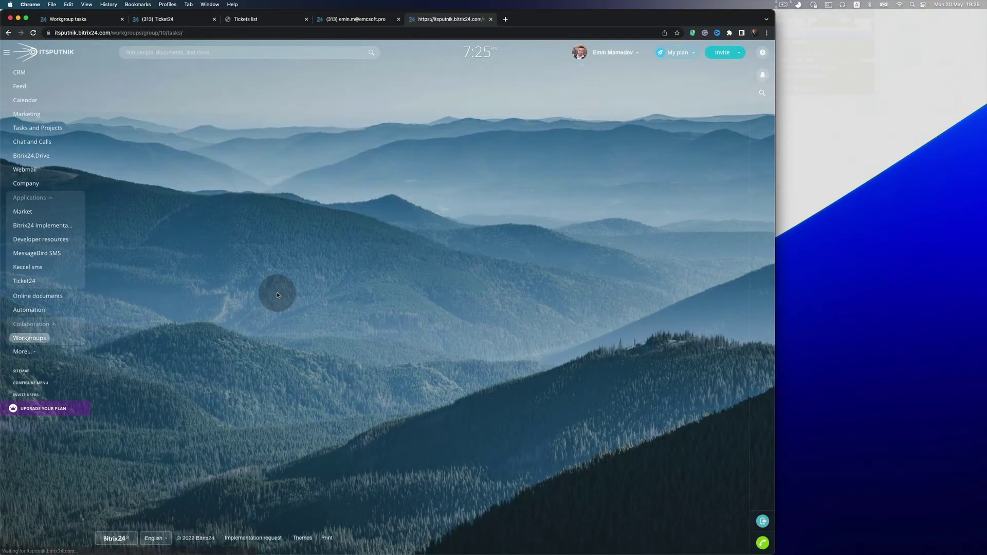
pyautogui.moveTo(155, 220); pyautogui.dragTo(291, 226)
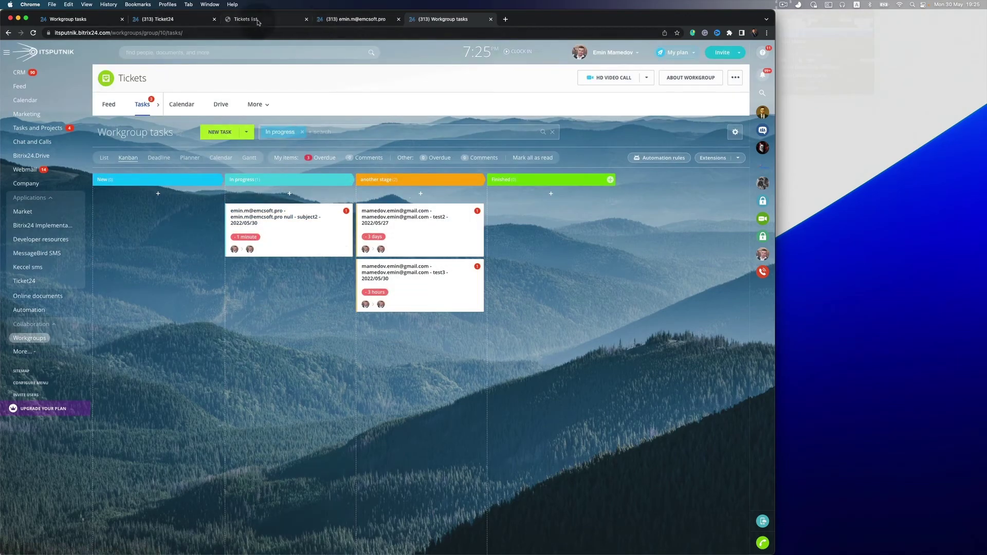
pyautogui.click(246, 19)
pyautogui.press('super+r')
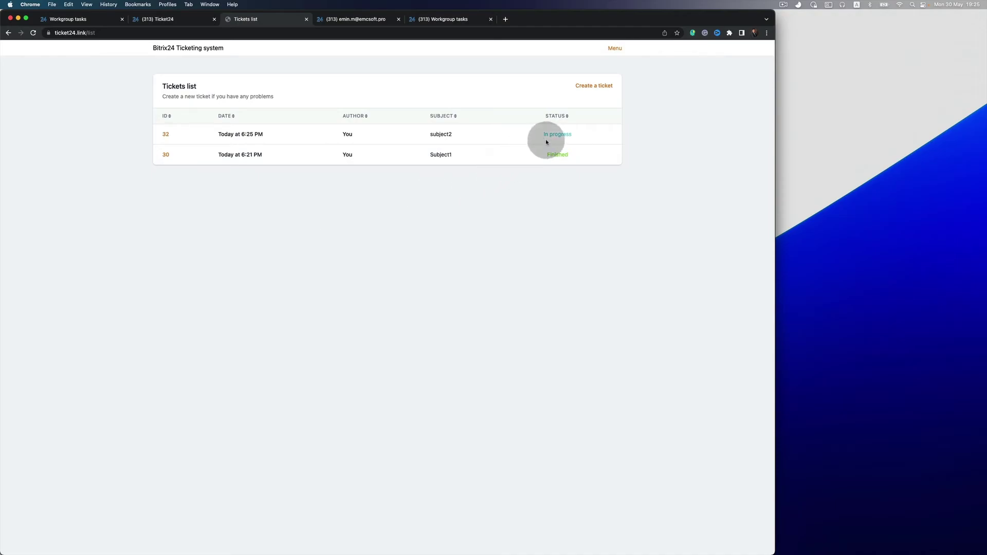
# Reply 'when yoou will be back?' on ticket 32, then switch back to the Bitrix24 Kanban board.
pyautogui.click(166, 135)
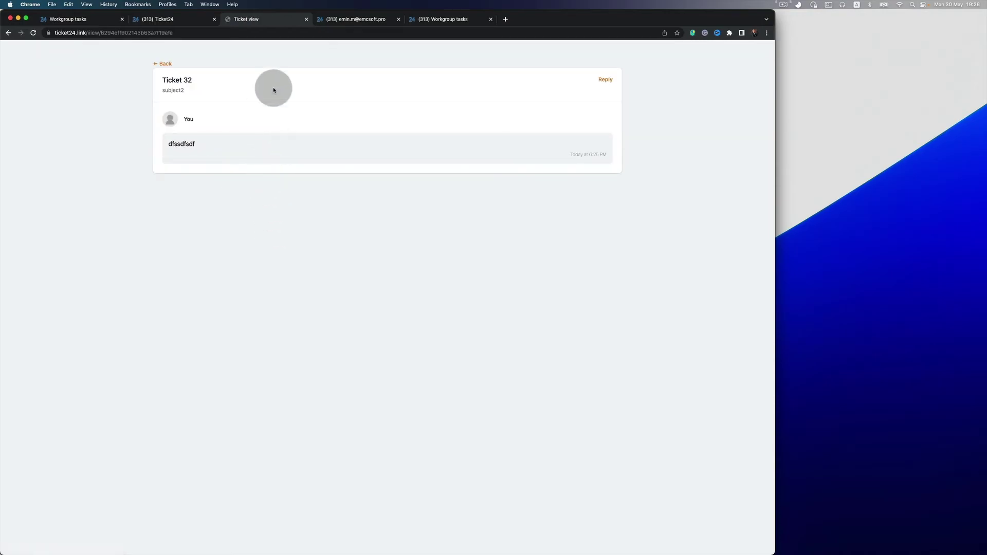
pyautogui.click(604, 80)
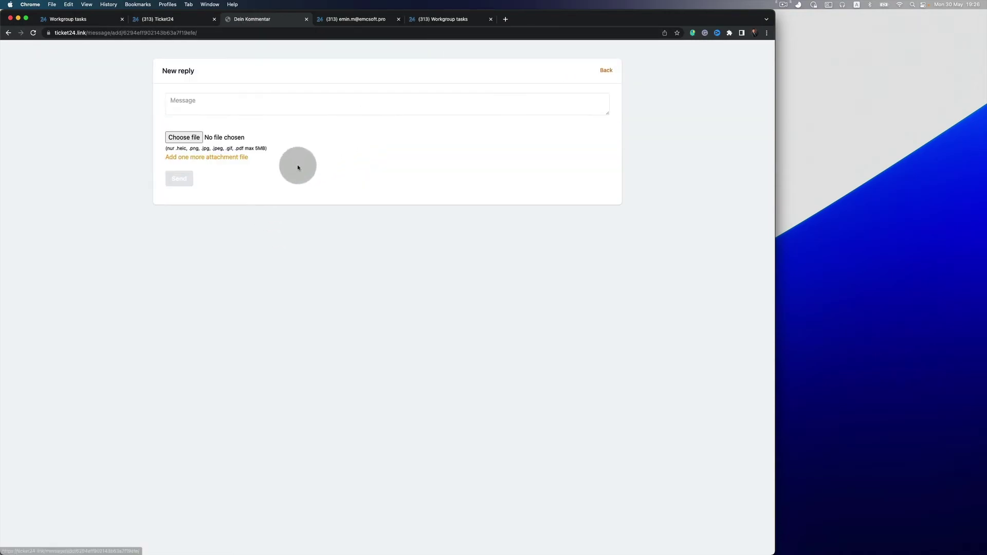
pyautogui.click(322, 107)
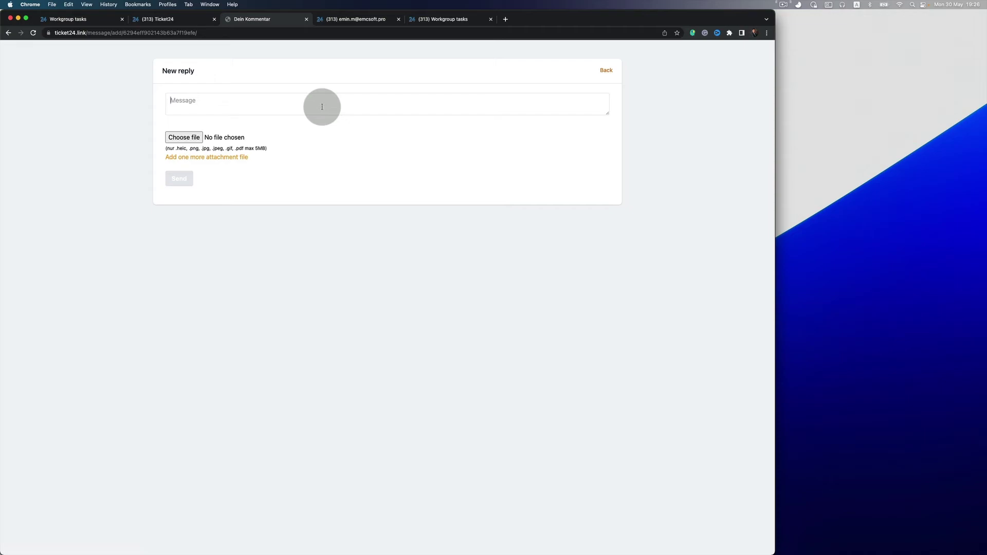
pyautogui.write('when yoou will be back?')
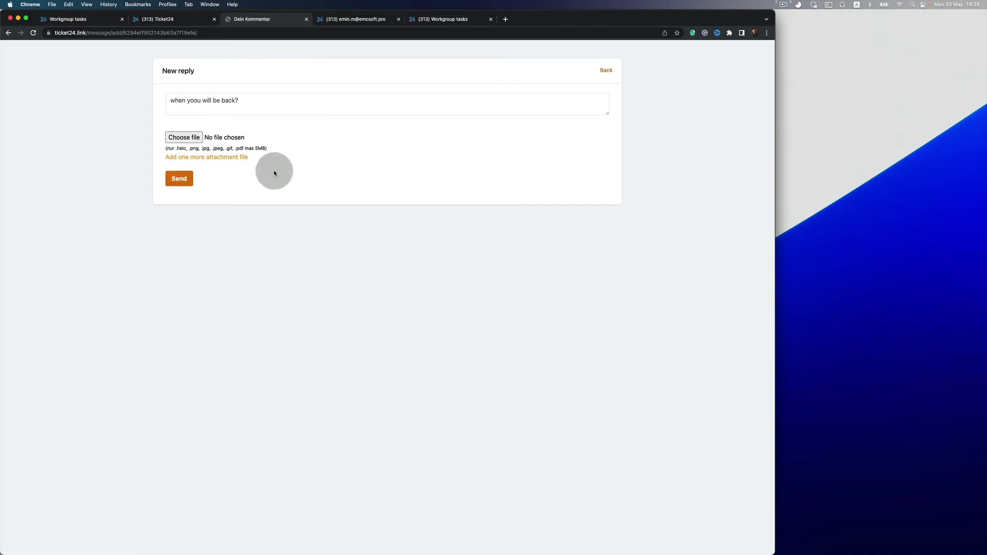
pyautogui.click(179, 178)
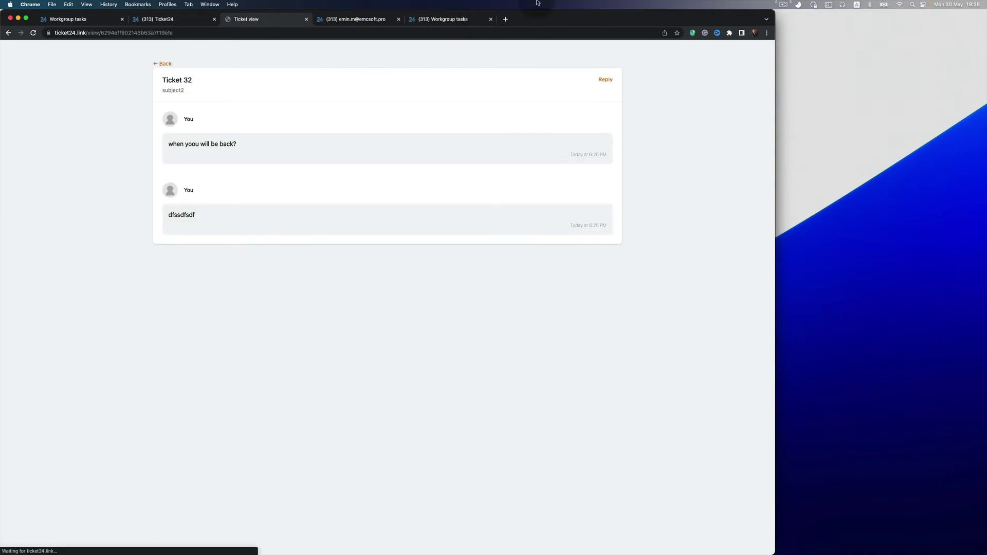
pyautogui.hotkey('ctrl', 'Tab')
pyautogui.hotkey('ctrl', 'Tab')
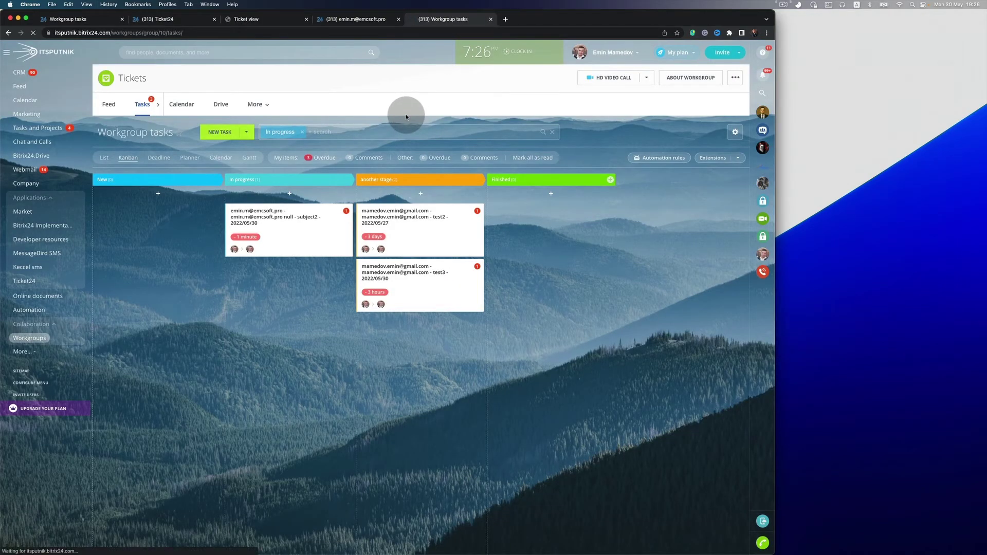
# Open the subject2 task, post the comment 'hello', then view ticket 32 on the portal.
pyautogui.click(273, 218)
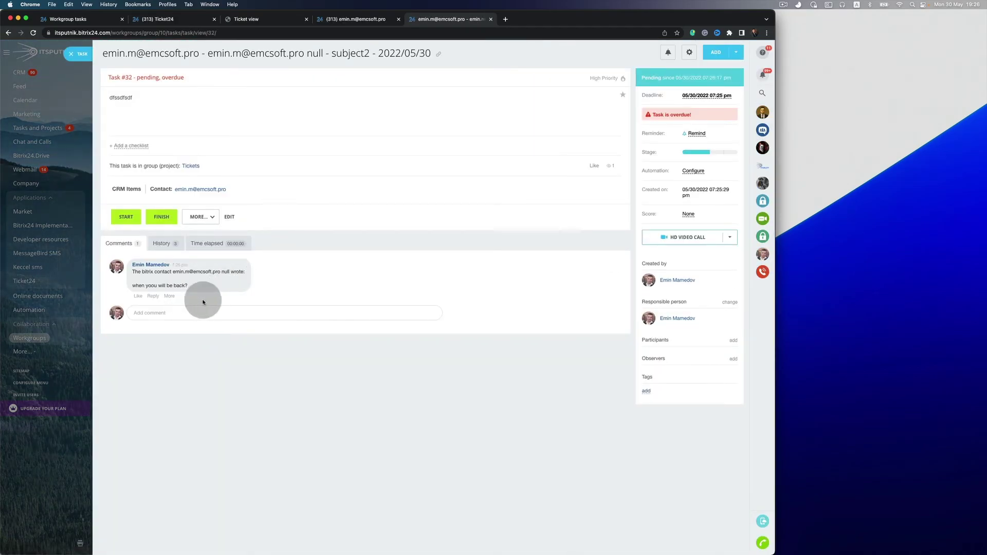
pyautogui.click(209, 313)
pyautogui.write('he')
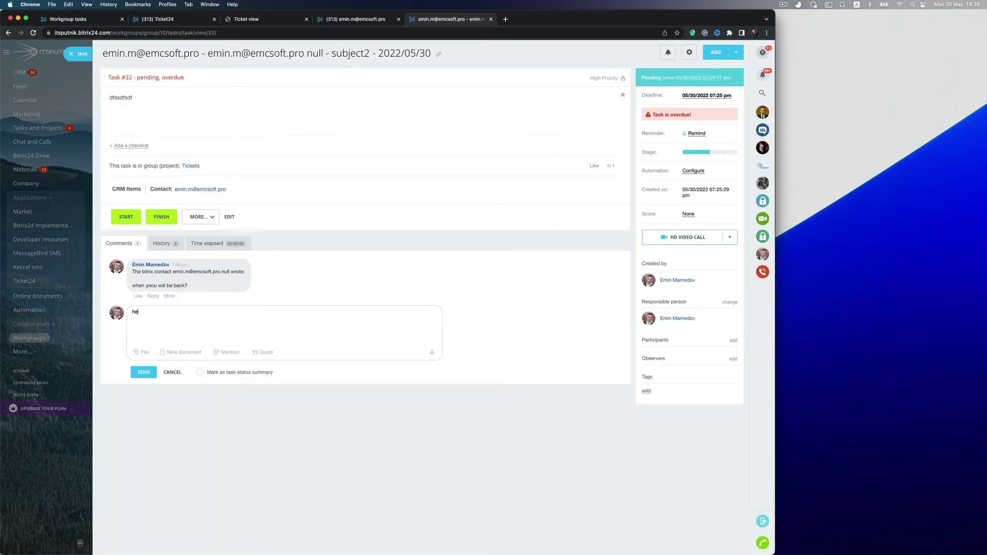
pyautogui.write('llo')
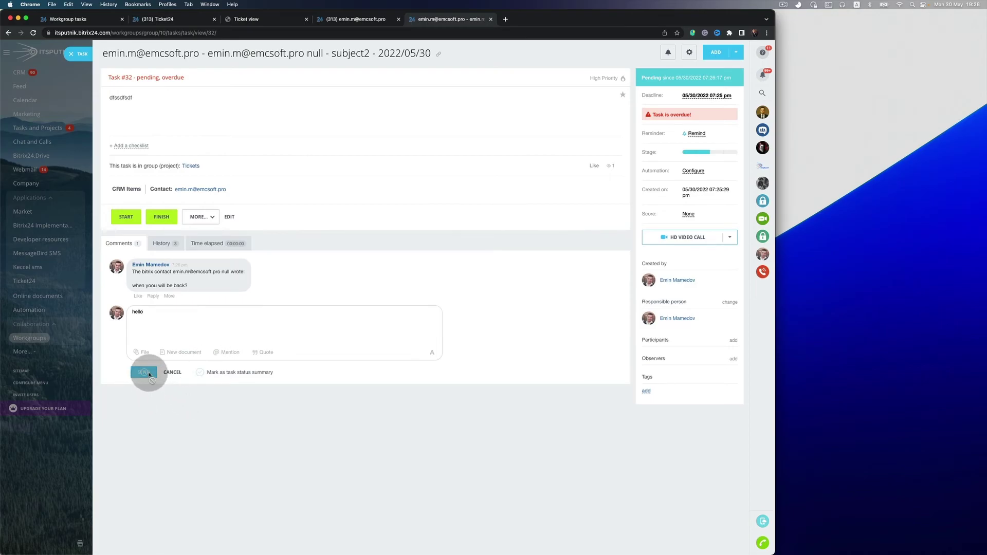
pyautogui.click(143, 372)
pyautogui.click(246, 19)
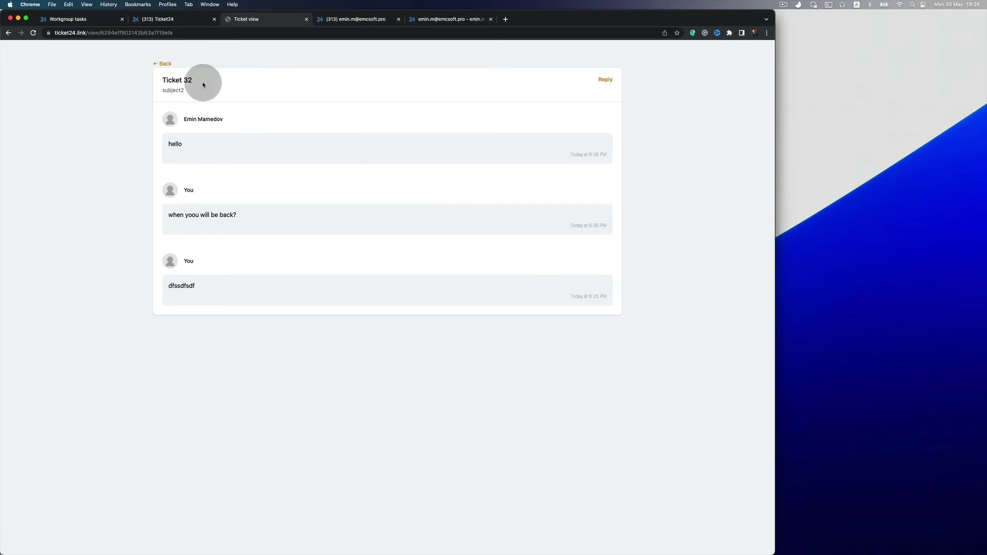
# Go back to the tickets list and check ticket 32's In progress status.
pyautogui.click(164, 63)
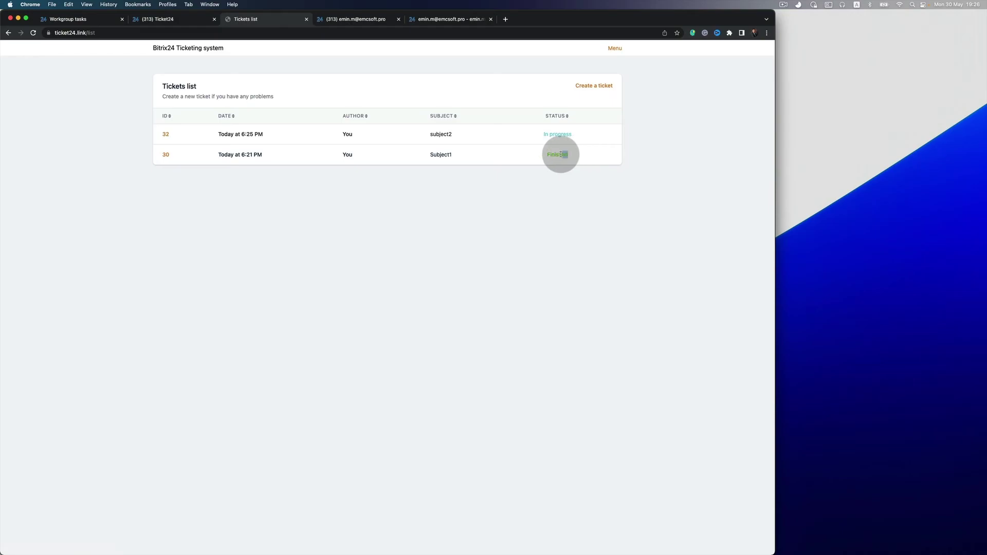
pyautogui.moveTo(584, 133); pyautogui.dragTo(542, 135)
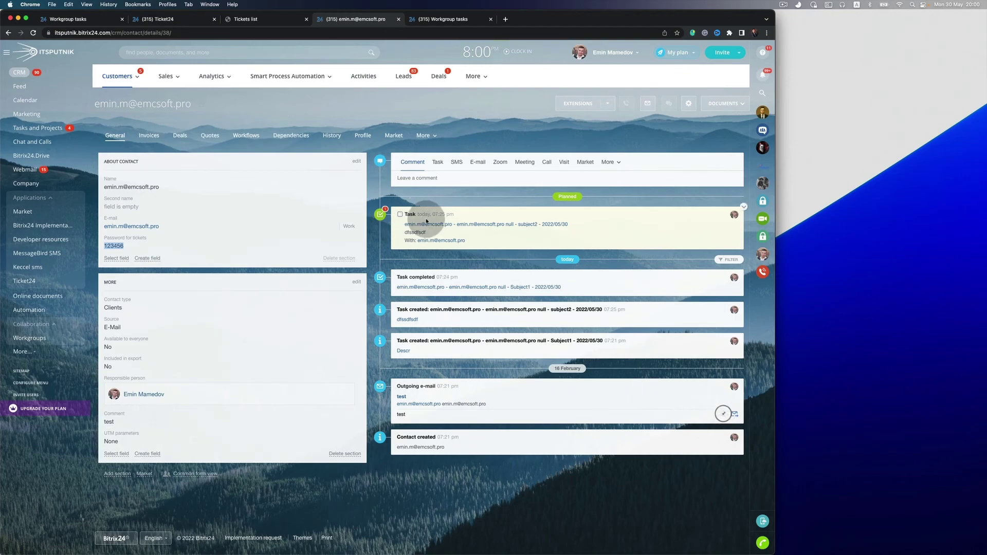
# Open the subject2 task from the contact timeline, return to the Tickets Kanban, then check ticket 32 on the portal list.
pyautogui.click(429, 229)
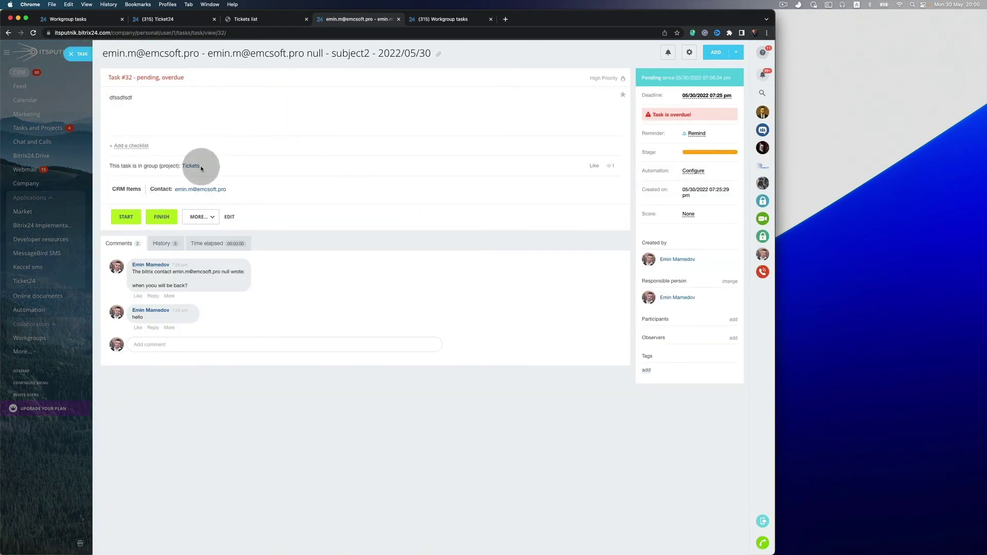
pyautogui.click(76, 55)
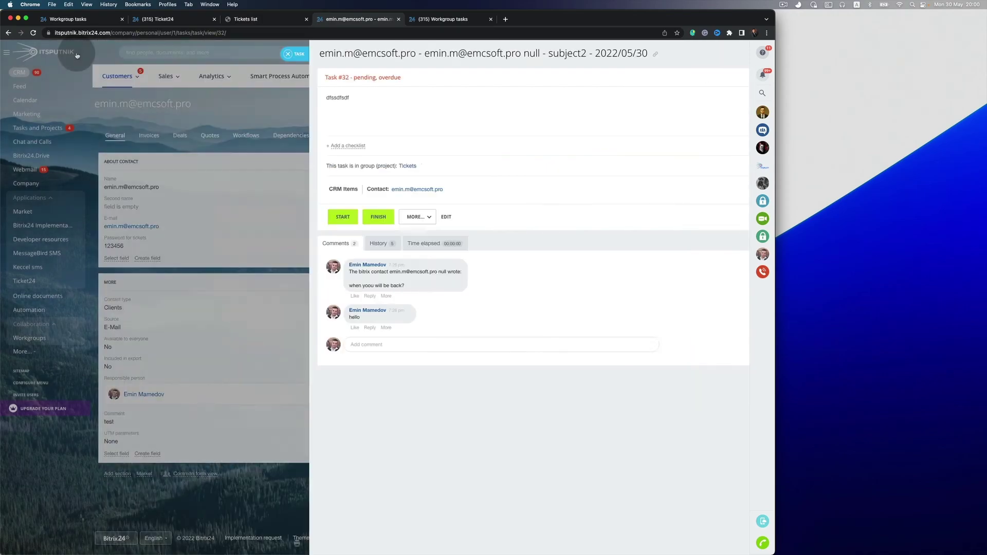
pyautogui.click(439, 20)
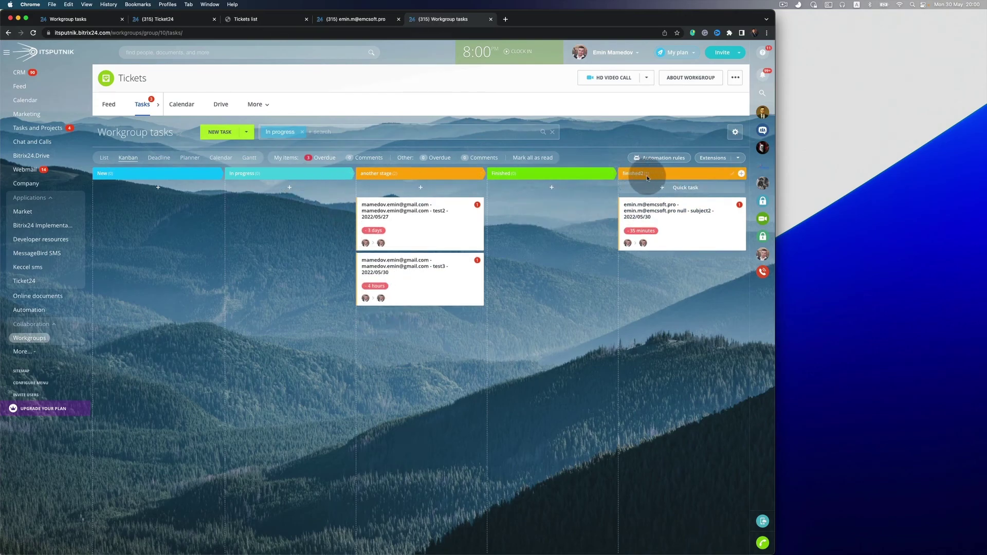
pyautogui.click(278, 20)
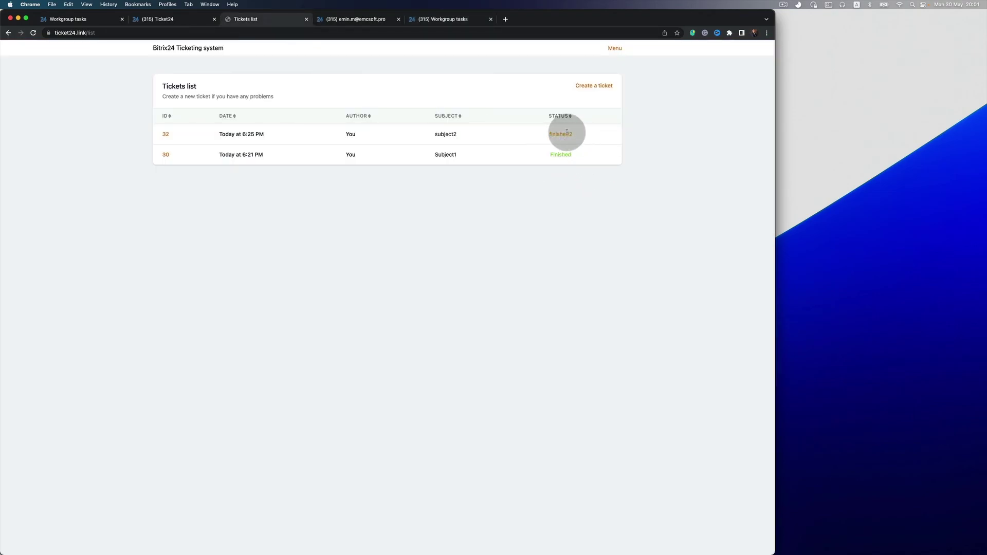